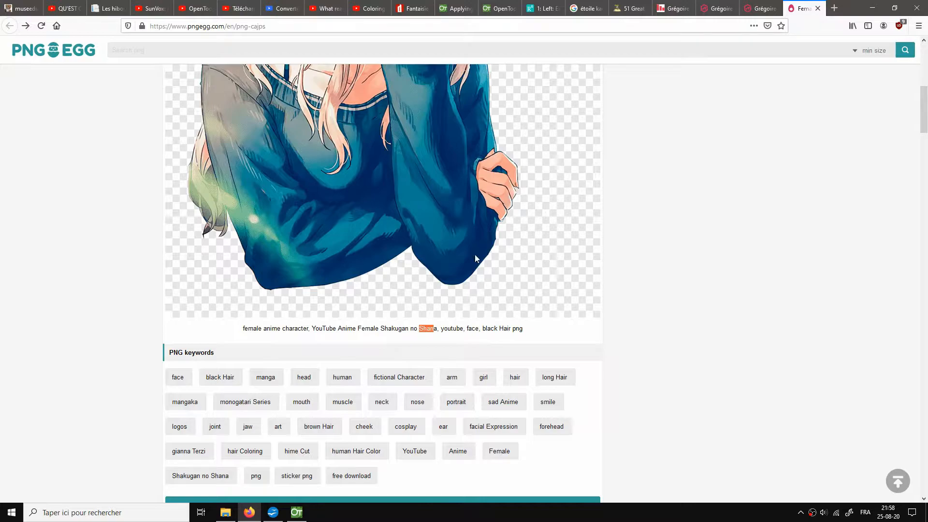
{"action": "scroll", "coordinate": [643, 290], "scroll_direction": "up", "scroll_amount": 4}
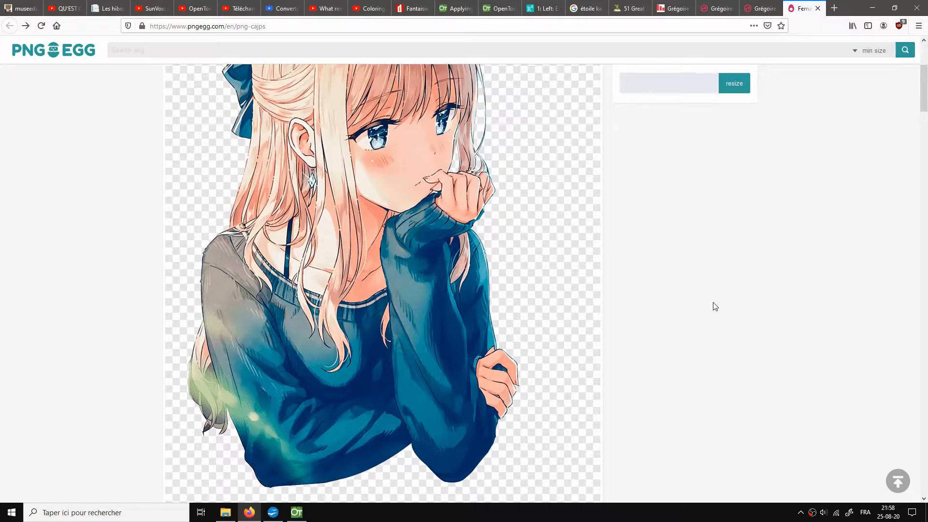
{"action": "scroll", "coordinate": [712, 307], "scroll_direction": "up", "scroll_amount": 2}
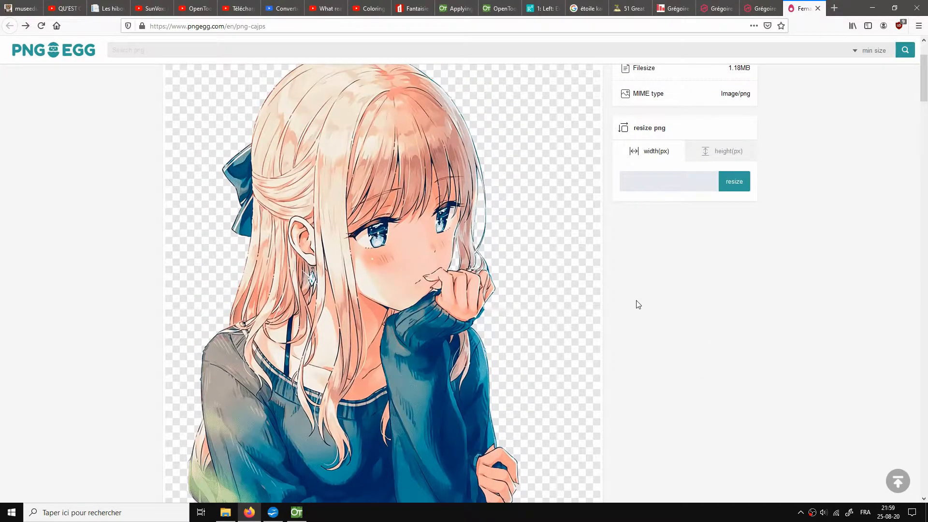
{"action": "scroll", "coordinate": [414, 290], "scroll_direction": "up", "scroll_amount": 2}
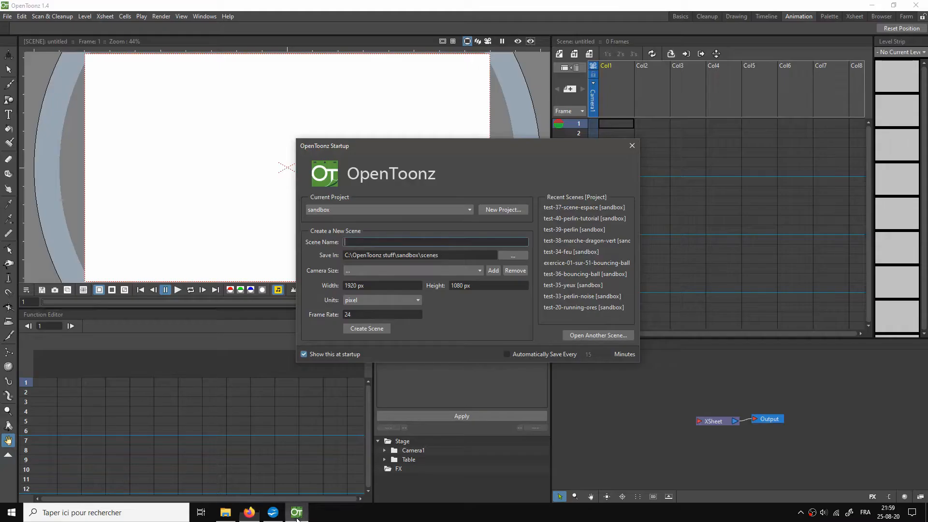
Switch to OpenToonz, dismiss the startup dialog, and shift the XSheet and Output nodes together toward the schematic's right side
{"action": "left_click", "coordinate": [298, 511]}
{"action": "left_click", "coordinate": [630, 145]}
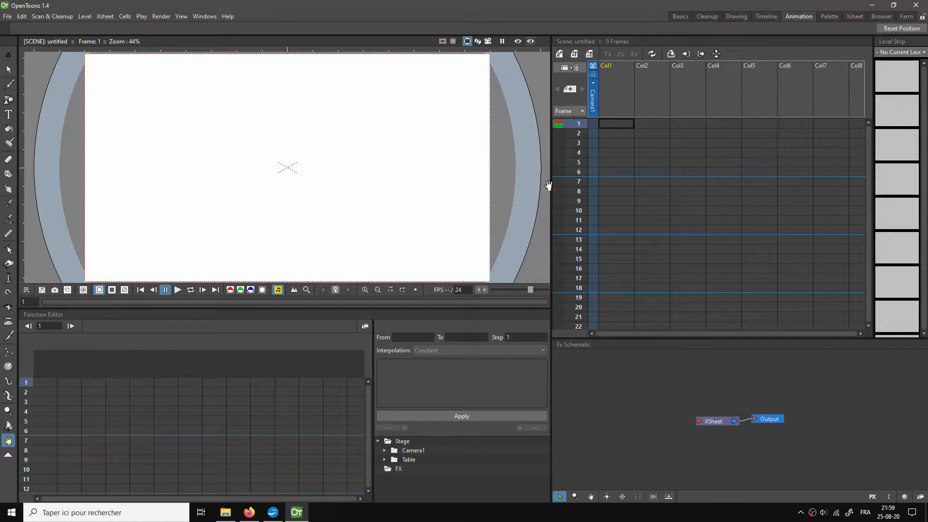
{"action": "left_click_drag", "start_coordinate": [714, 421], "coordinate": [701, 425]}
{"action": "left_click_drag", "start_coordinate": [762, 420], "coordinate": [771, 422]}
{"action": "left_click_drag", "start_coordinate": [660, 387], "coordinate": [813, 451]}
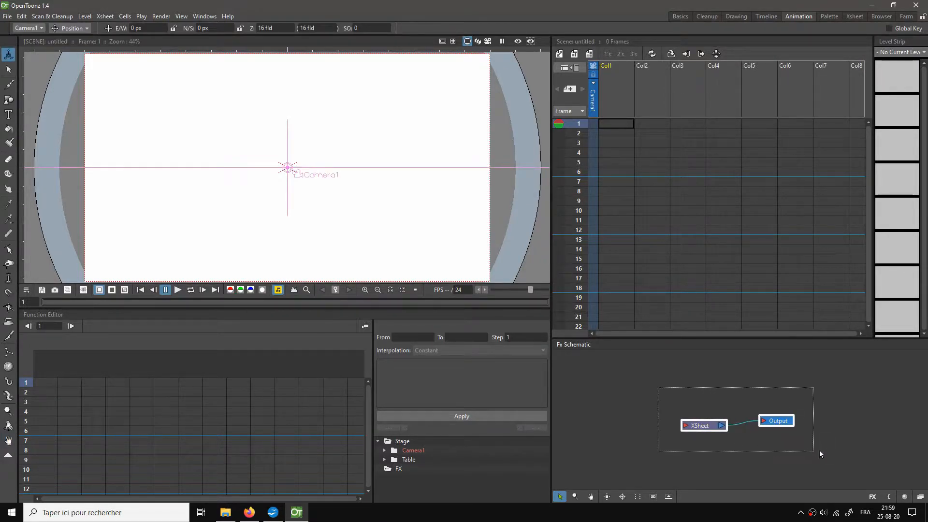
{"action": "left_click_drag", "start_coordinate": [700, 428], "coordinate": [804, 427]}
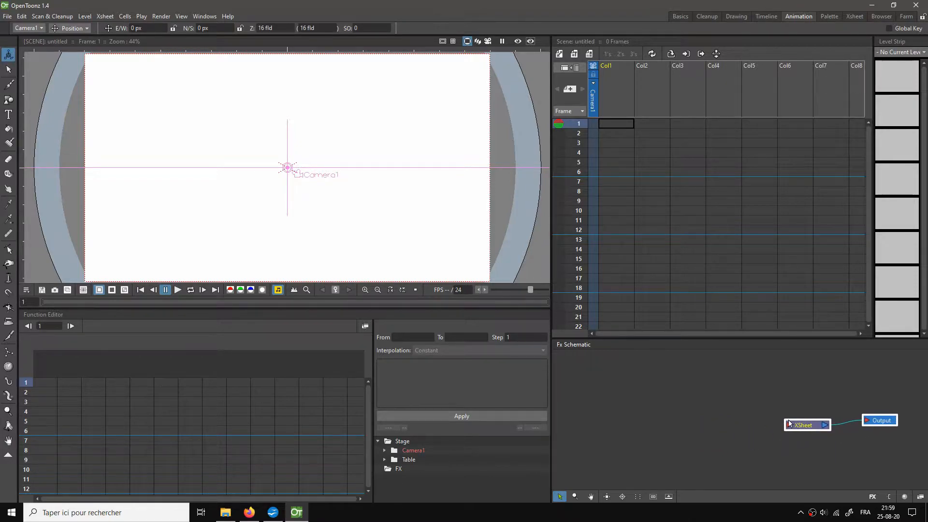
Add a Checkerboard background effect to the Fx Schematic and place its node well to the left of the XSheet node
{"action": "right_click", "coordinate": [636, 366]}
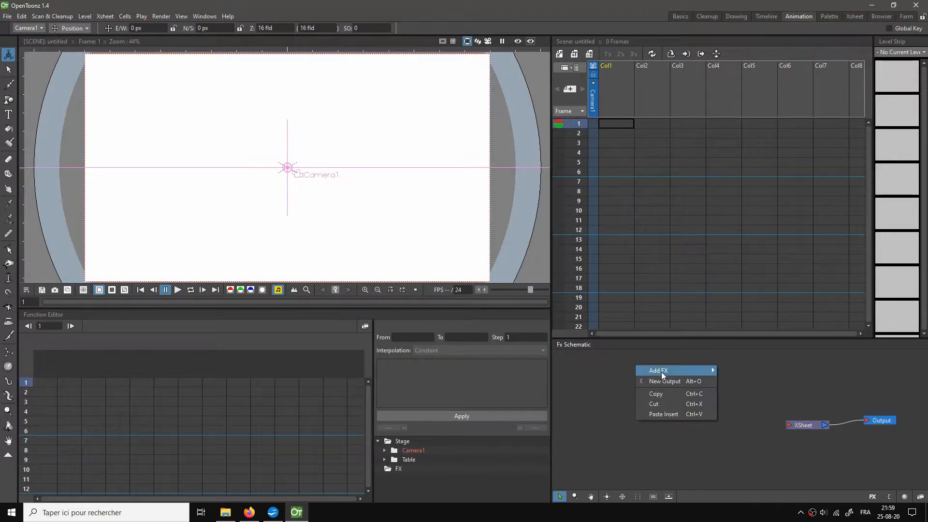
{"action": "mouse_move", "coordinate": [661, 372]}
{"action": "mouse_move", "coordinate": [744, 373]}
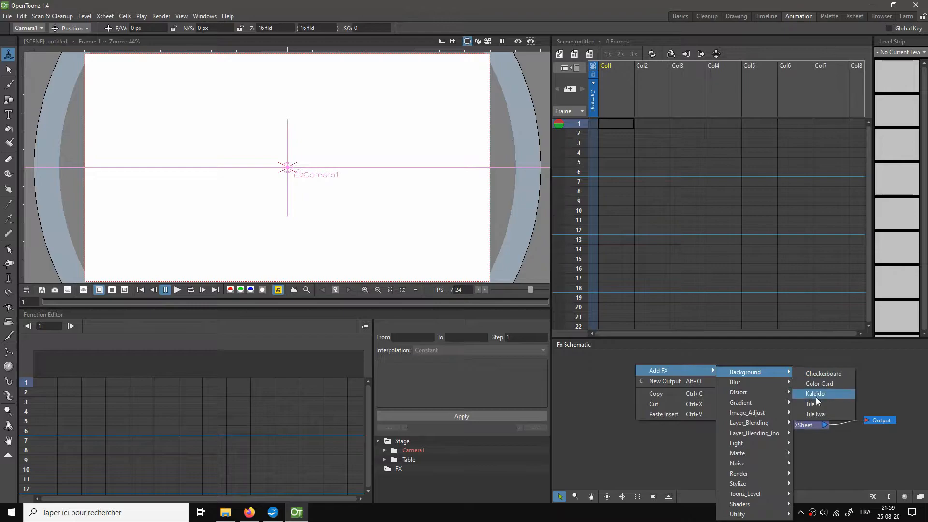
{"action": "left_click", "coordinate": [825, 376]}
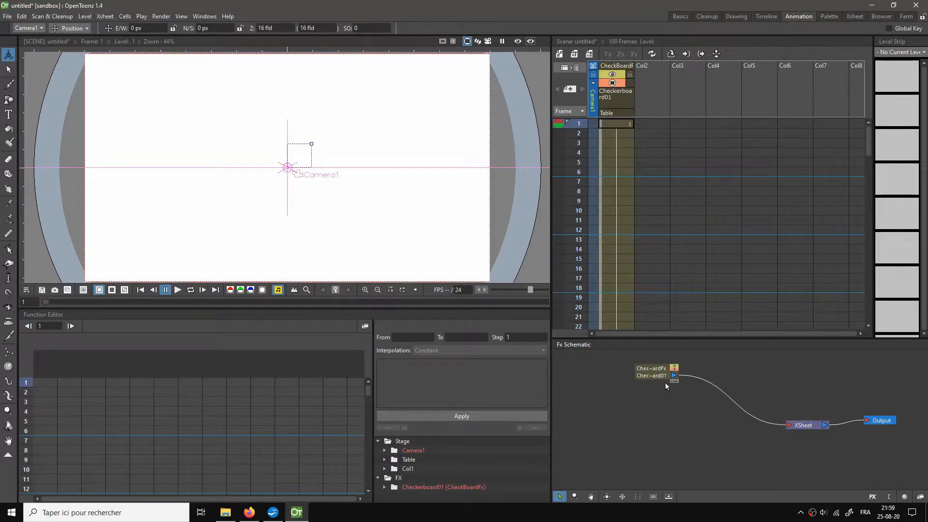
{"action": "left_click_drag", "start_coordinate": [653, 369], "coordinate": [625, 401]}
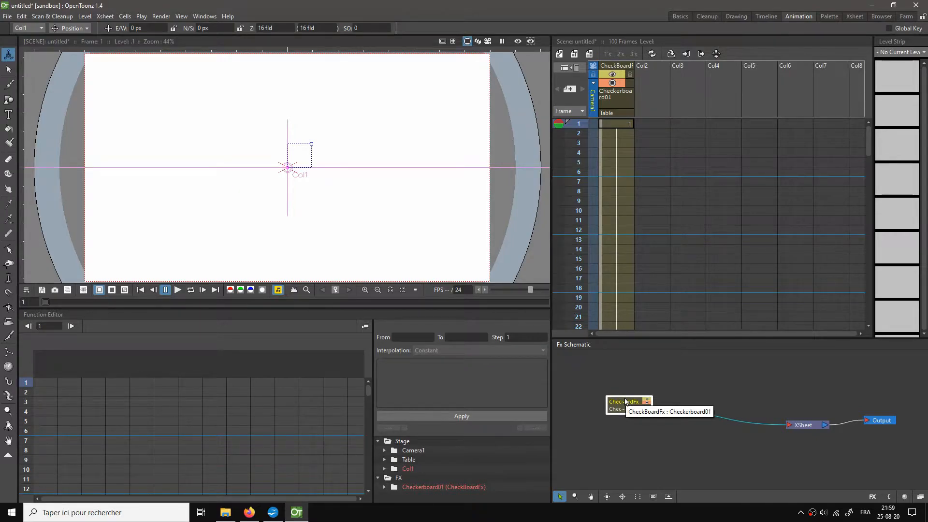
Set the checkerboard's Color 1 to pure yellow (R 255, G 255, B 0) in its effect settings
{"action": "double_click", "coordinate": [625, 402]}
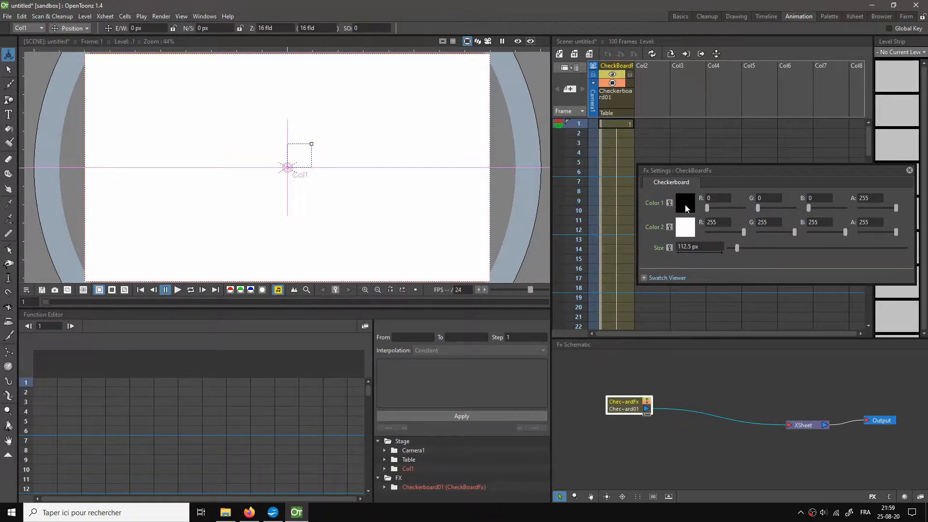
{"action": "left_click", "coordinate": [686, 208]}
{"action": "left_click_drag", "start_coordinate": [726, 246], "coordinate": [753, 210]}
{"action": "left_click_drag", "start_coordinate": [677, 237], "coordinate": [689, 218]}
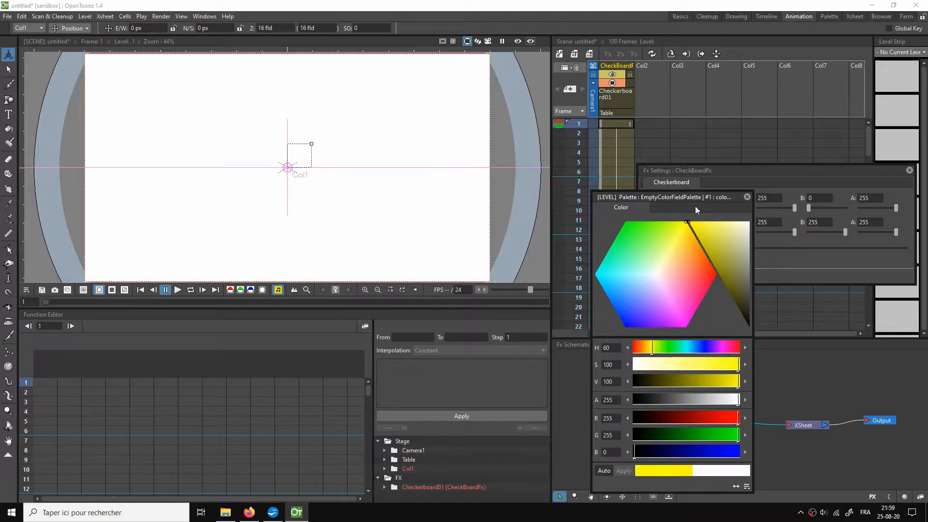
{"action": "left_click", "coordinate": [747, 196]}
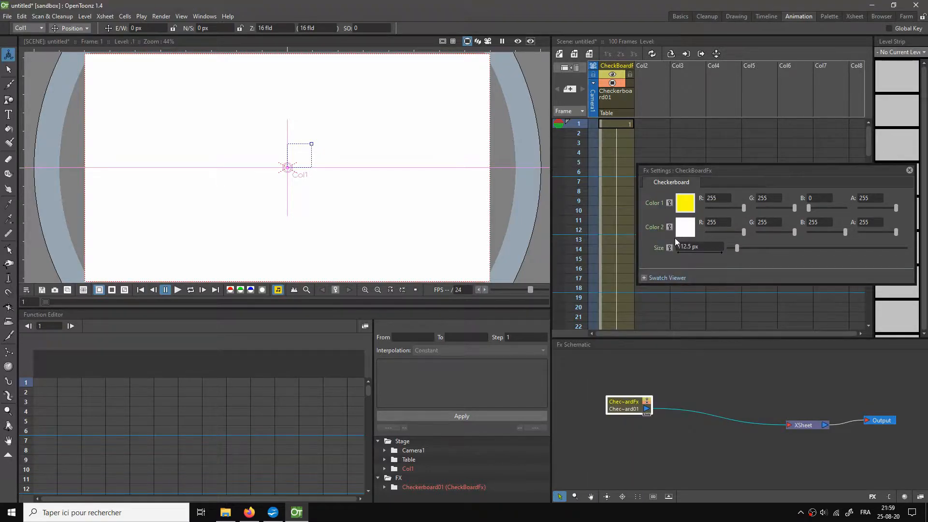
Set the checkerboard's Color 2 to pure red (R 255, G 0, B 0)
{"action": "left_click", "coordinate": [681, 228]}
{"action": "left_click_drag", "start_coordinate": [713, 235], "coordinate": [684, 219]}
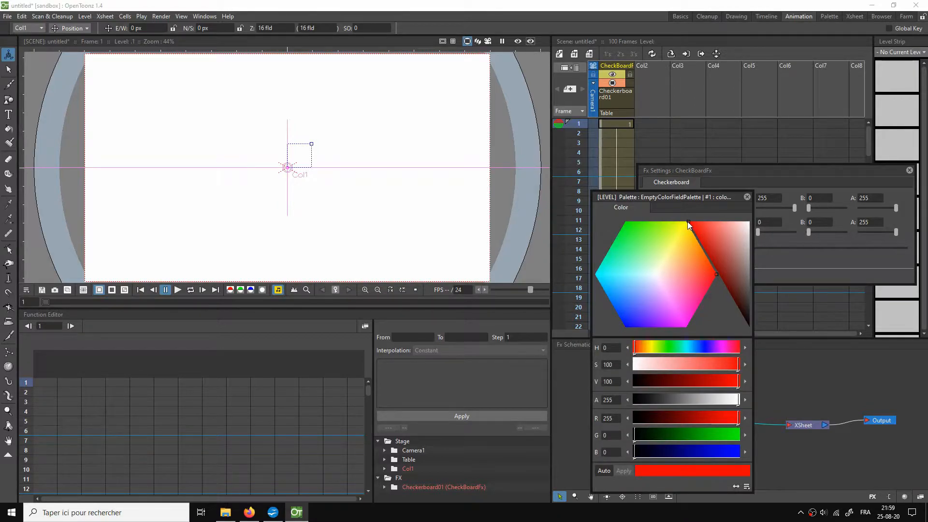
{"action": "left_click", "coordinate": [748, 196]}
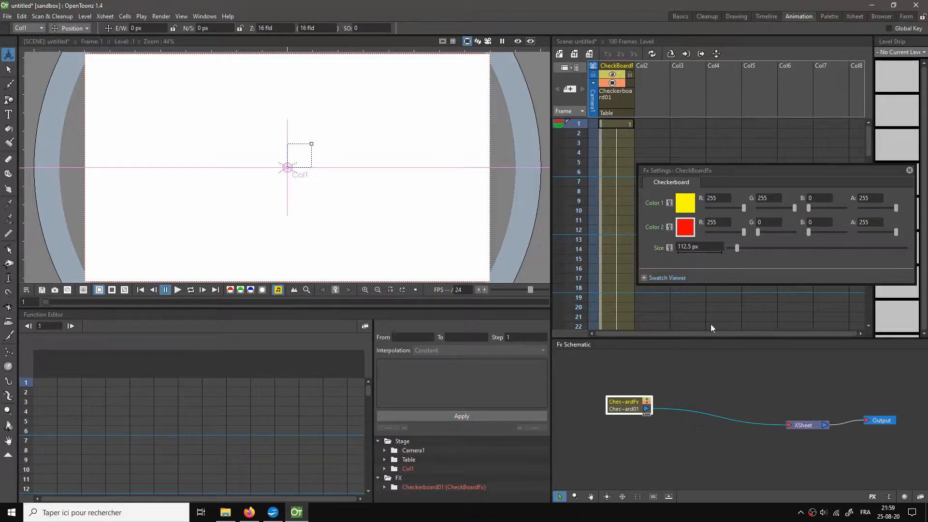
Turn on the viewer preview and set the checkerboard's size to 480 px, closing its effect settings
{"action": "left_click", "coordinate": [517, 44]}
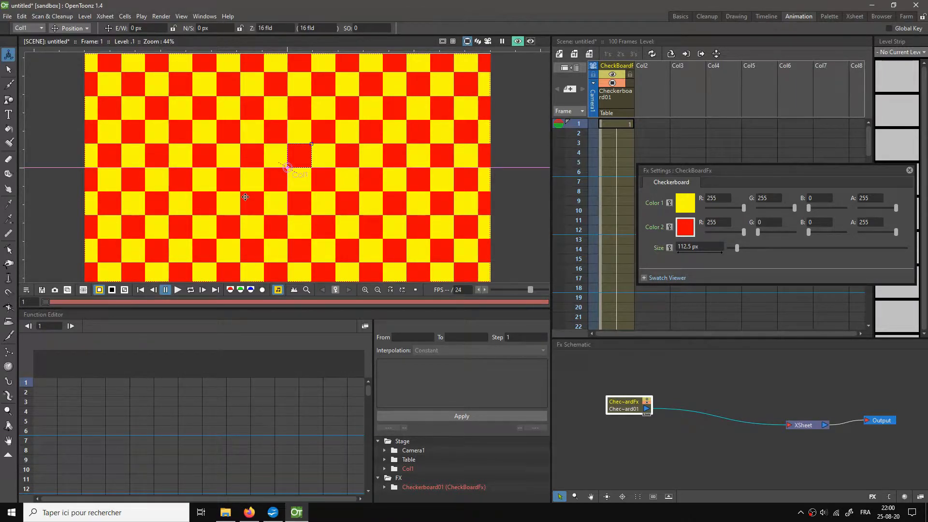
{"action": "left_click", "coordinate": [720, 247]}
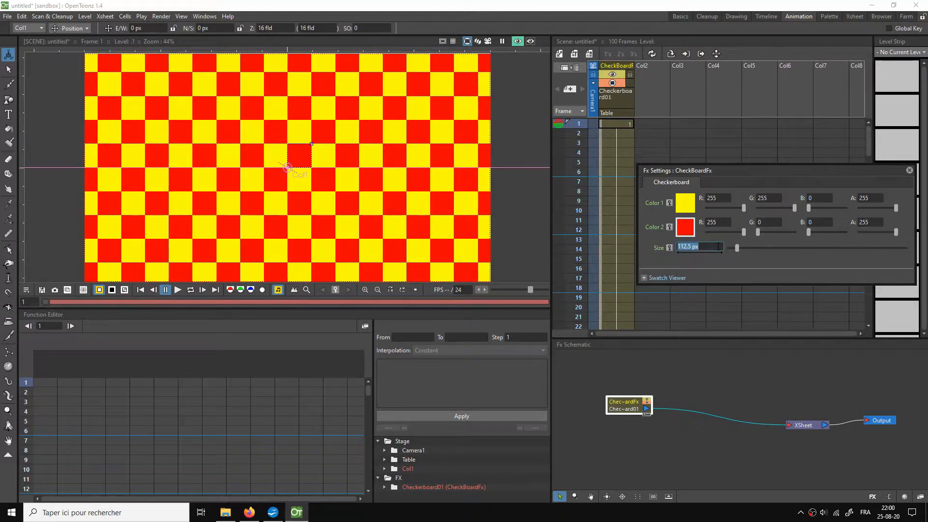
{"action": "type", "text": "480"}
{"action": "key", "text": "Return"}
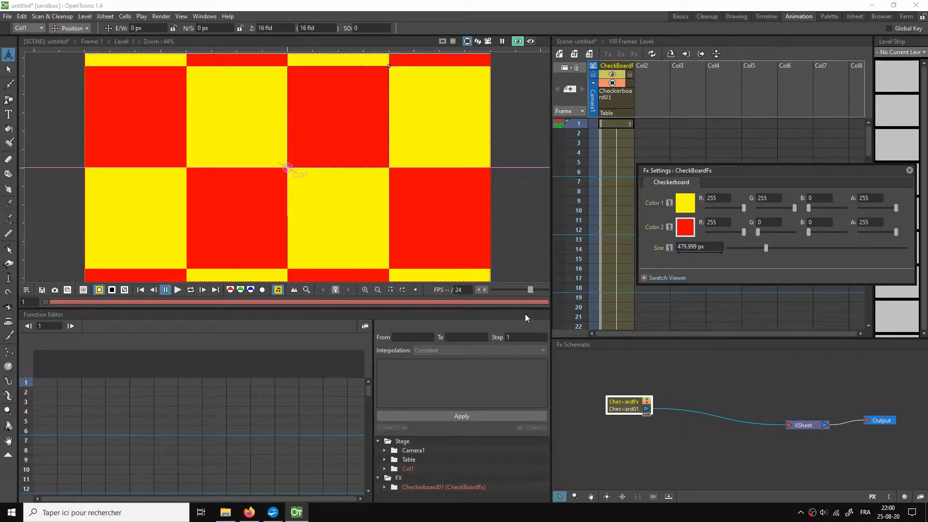
{"action": "left_click", "coordinate": [8, 69]}
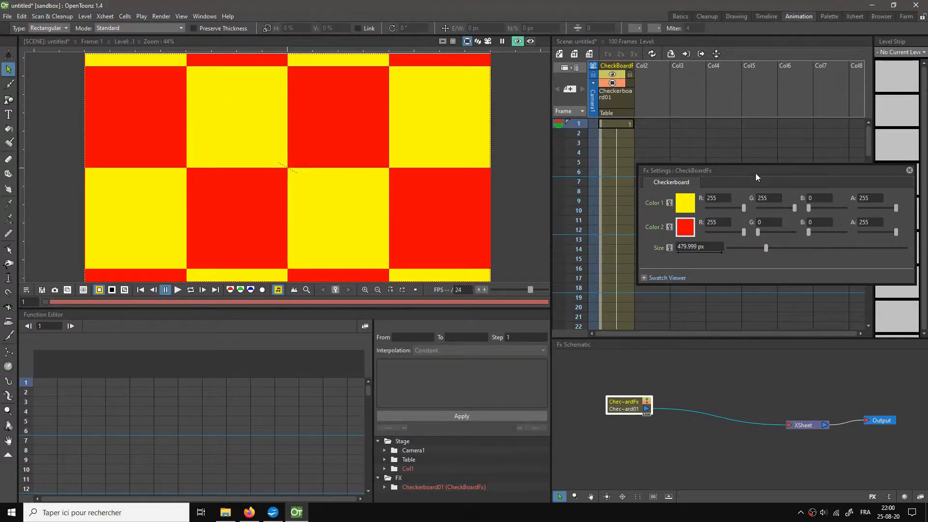
{"action": "left_click", "coordinate": [909, 171]}
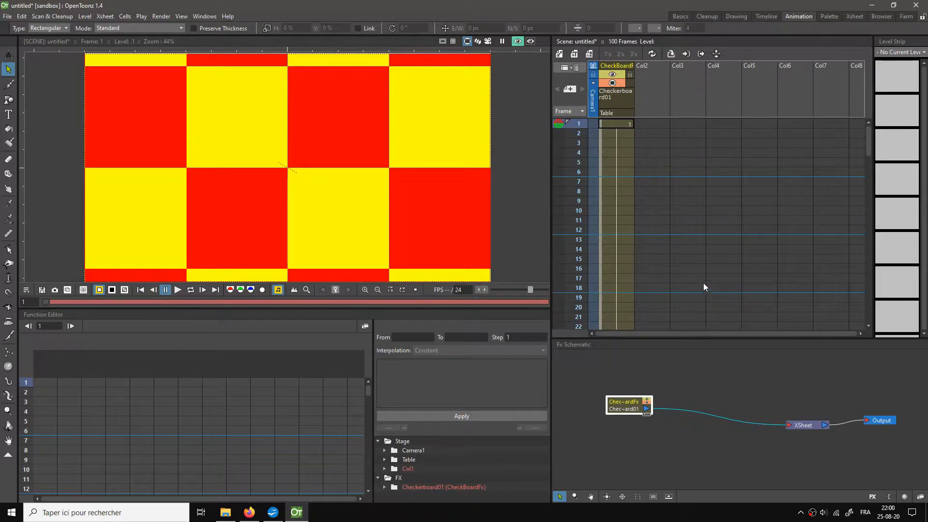
Insert a Fog Ino light effect on the link between the checkerboard and XSheet nodes
{"action": "right_click", "coordinate": [709, 384]}
{"action": "left_click", "coordinate": [695, 415]}
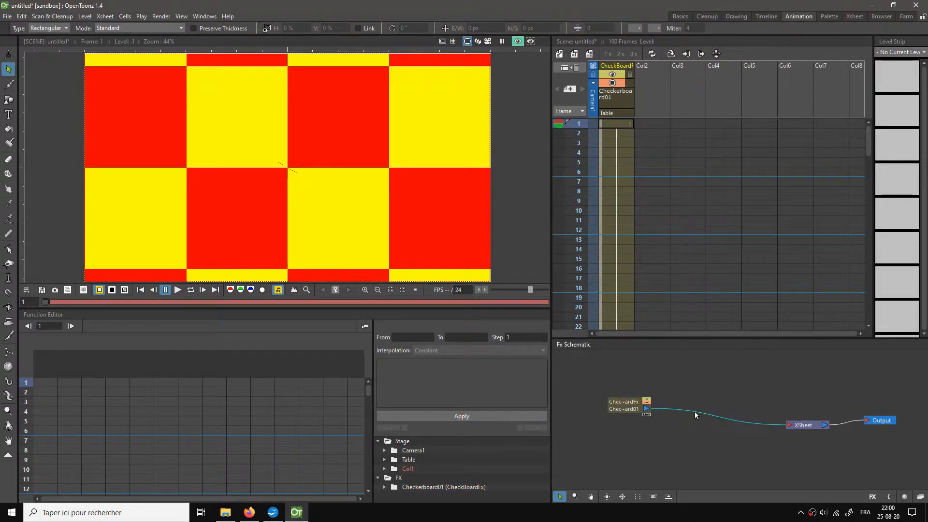
{"action": "right_click", "coordinate": [692, 414]}
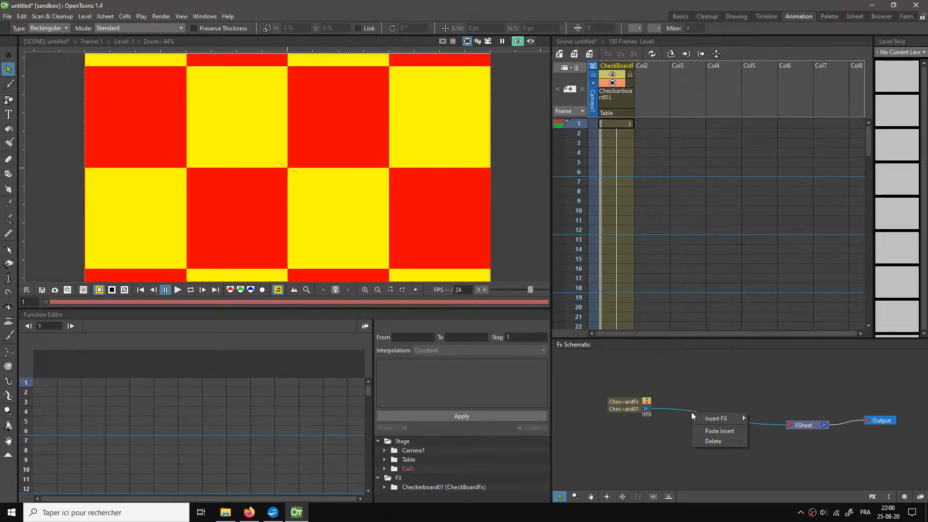
{"action": "mouse_move", "coordinate": [718, 419]}
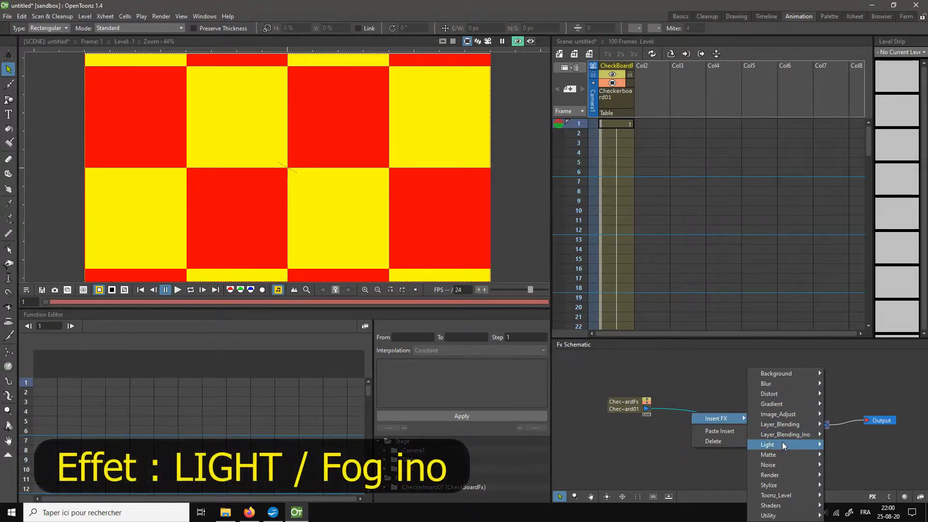
{"action": "mouse_move", "coordinate": [783, 443]}
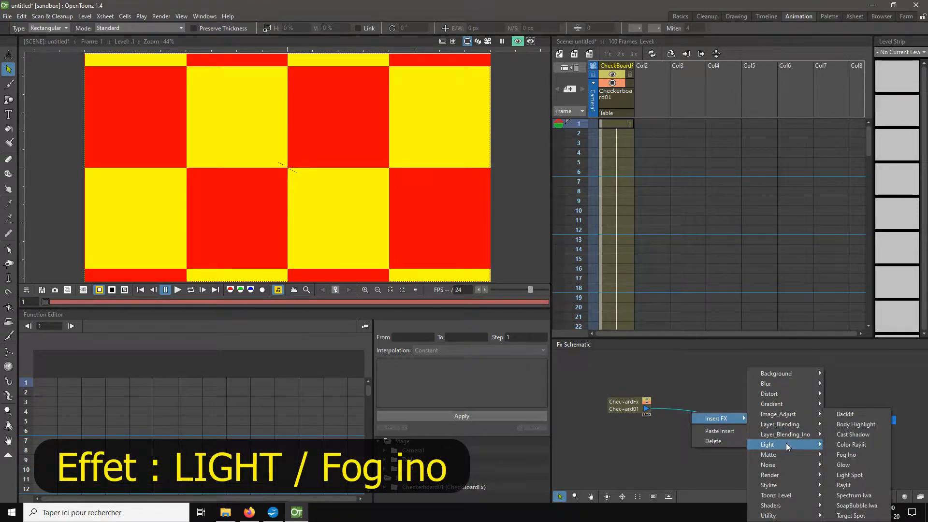
{"action": "left_click", "coordinate": [855, 457]}
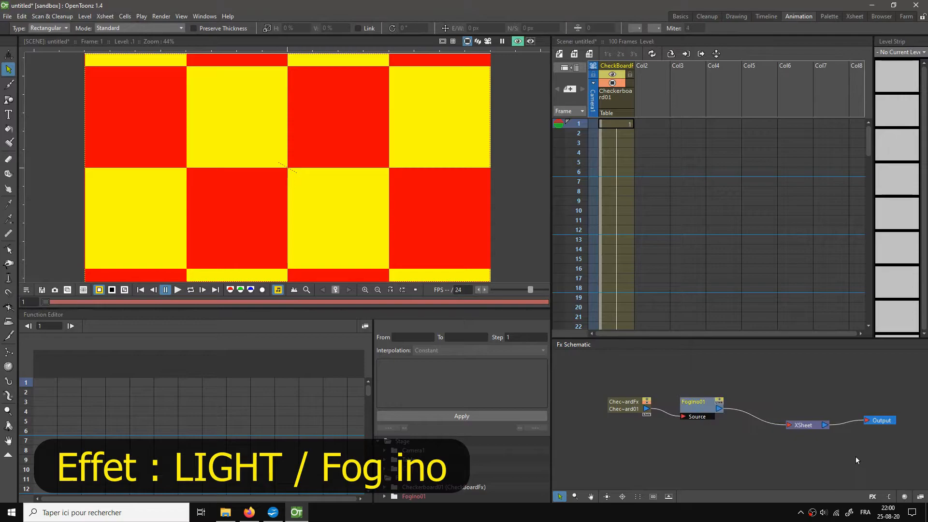
Space out the checkerboard and Fog Ino nodes in the Fx Schematic so the chain is easy to read
{"action": "left_click", "coordinate": [625, 406]}
{"action": "left_click_drag", "start_coordinate": [625, 406], "coordinate": [610, 408]}
{"action": "left_click_drag", "start_coordinate": [694, 407], "coordinate": [708, 406]}
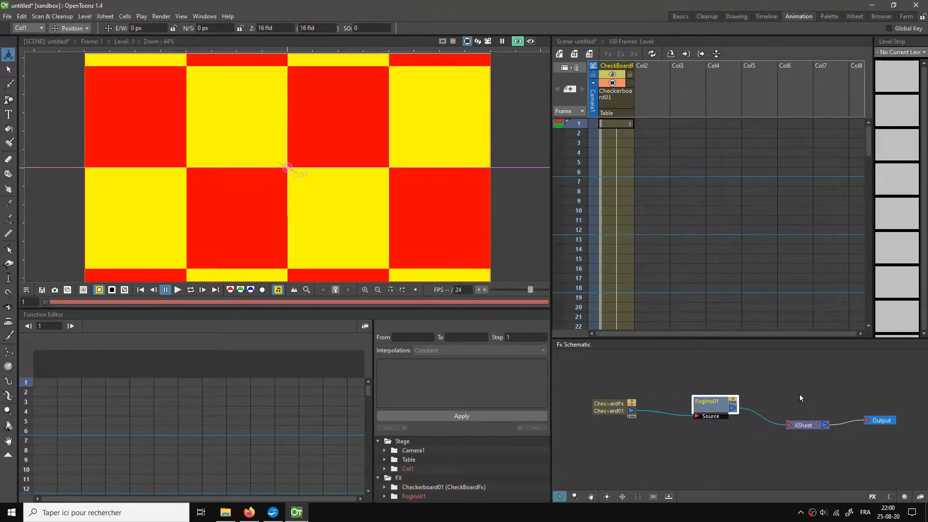
{"action": "left_click_drag", "start_coordinate": [717, 402], "coordinate": [708, 403]}
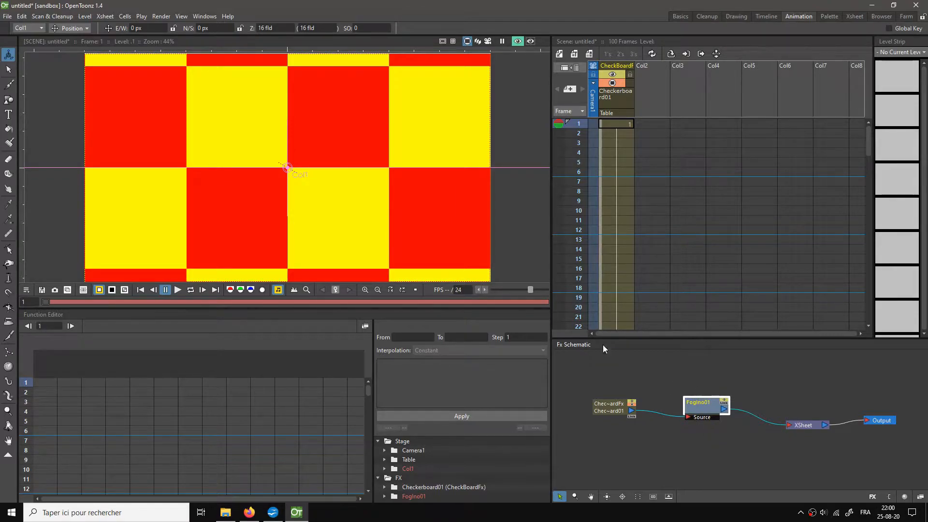
Open the Fog Ino node's settings and review its help document for the radius, curve, power, threshold and alpha rendering parameters
{"action": "double_click", "coordinate": [704, 406]}
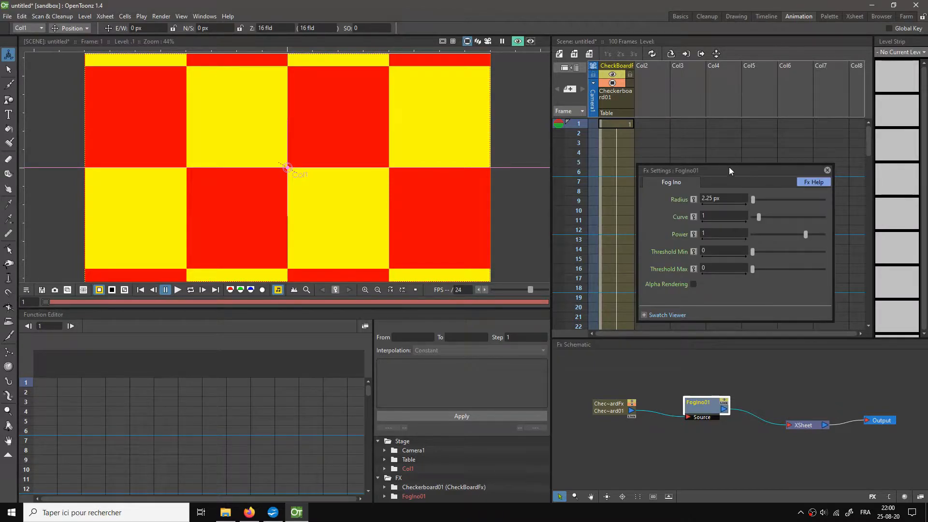
{"action": "left_click_drag", "start_coordinate": [727, 172], "coordinate": [716, 206]}
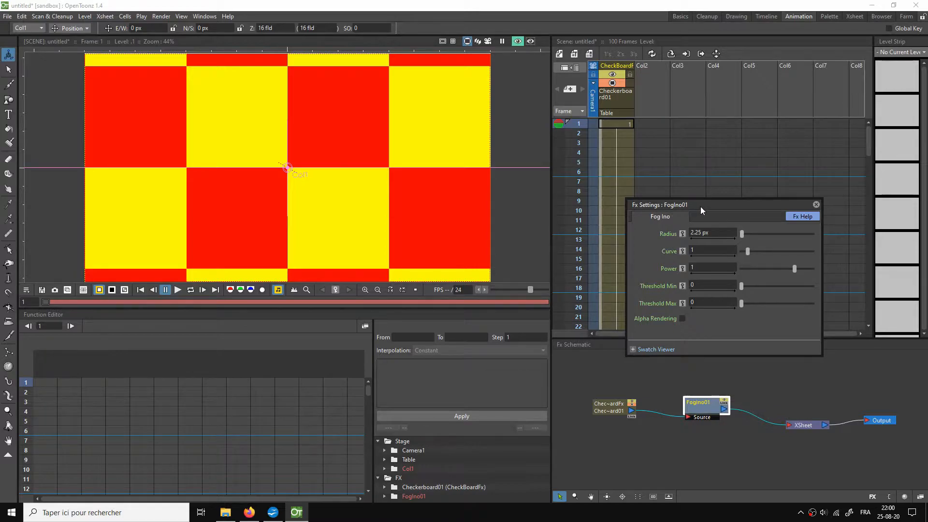
{"action": "left_click", "coordinate": [799, 217]}
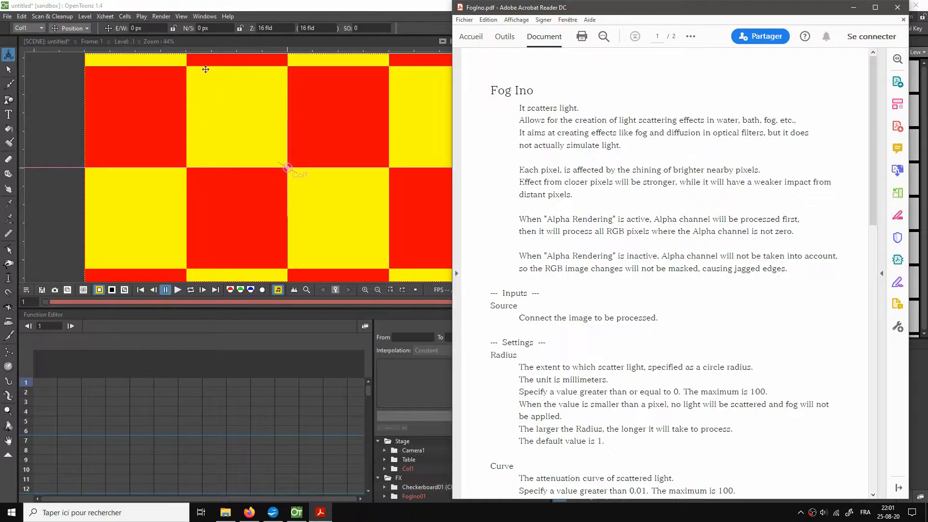
{"action": "scroll", "coordinate": [645, 234], "scroll_direction": "down", "scroll_amount": 10}
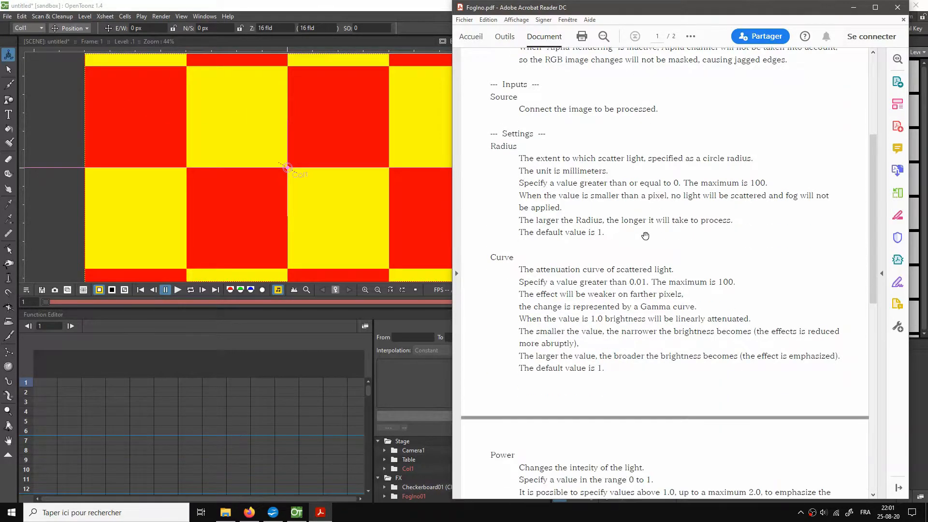
{"action": "scroll", "coordinate": [645, 235], "scroll_direction": "down", "scroll_amount": 3}
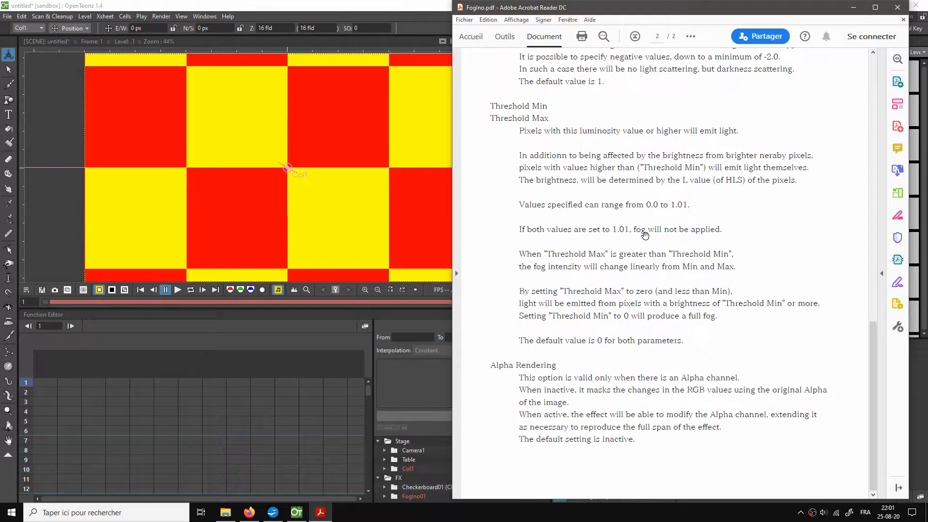
{"action": "scroll", "coordinate": [645, 234], "scroll_direction": "up", "scroll_amount": 15}
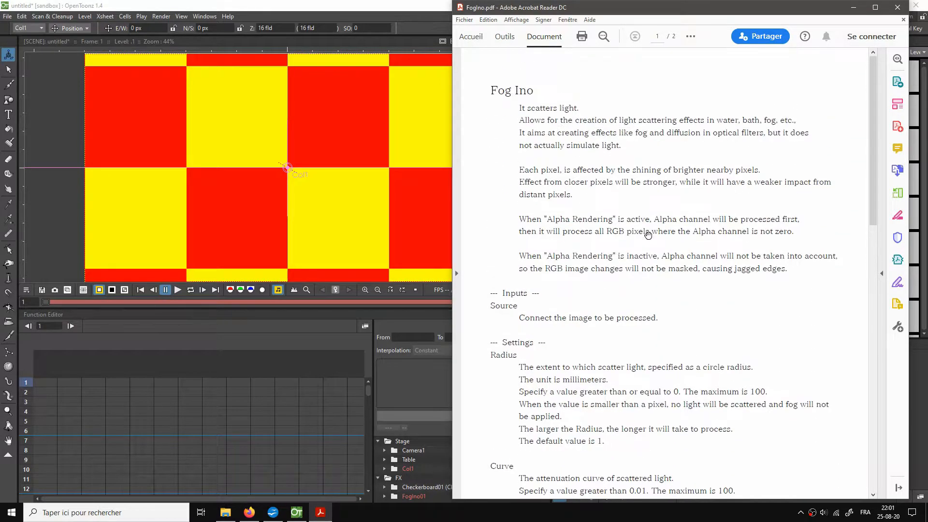
{"action": "left_click", "coordinate": [897, 8]}
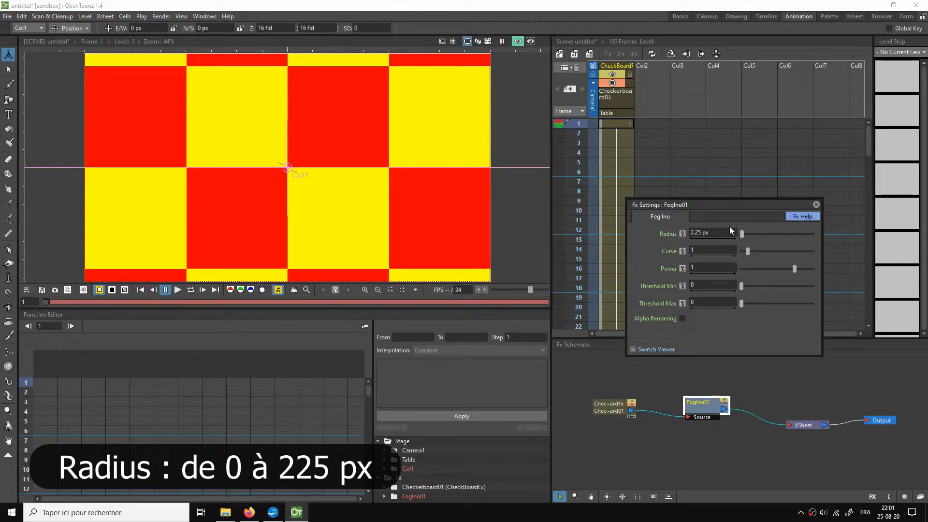
Raise the Fog Ino radius to about 25 px
{"action": "mouse_move", "coordinate": [742, 234]}
{"action": "left_mouse_down"}
{"action": "mouse_move", "coordinate": [825, 234]}
{"action": "mouse_move", "coordinate": [750, 234]}
{"action": "left_mouse_up"}
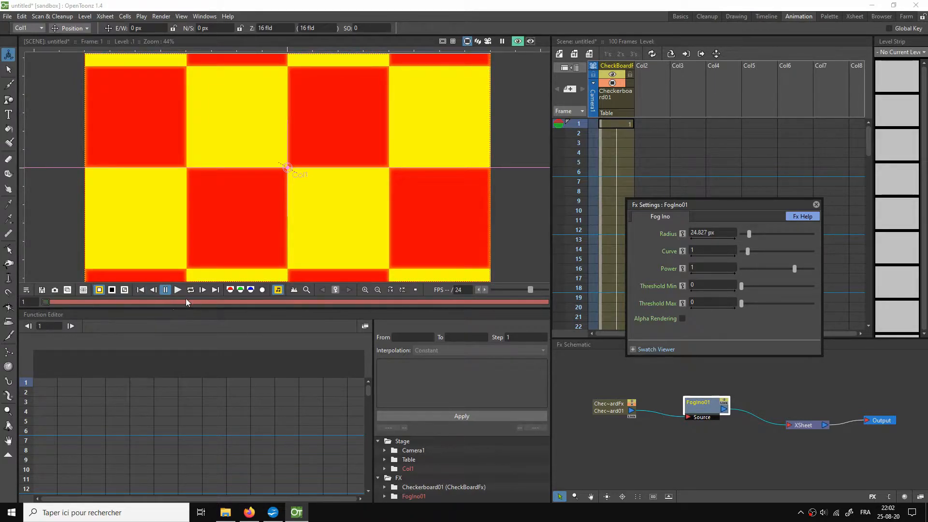
Switch to the Selection tool and set the Fog Ino radius to 20 px
{"action": "scroll", "coordinate": [601, 294], "scroll_direction": "down", "scroll_amount": 15}
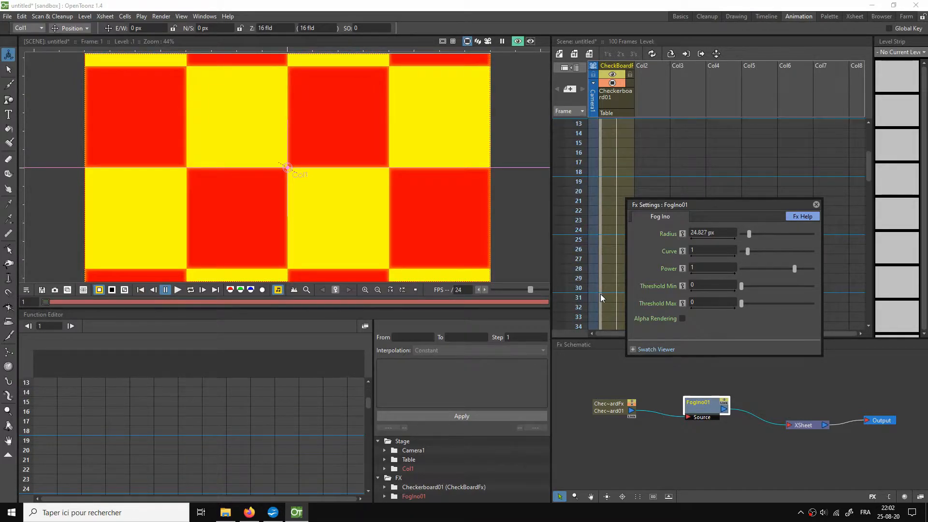
{"action": "scroll", "coordinate": [601, 294], "scroll_direction": "up", "scroll_amount": 15}
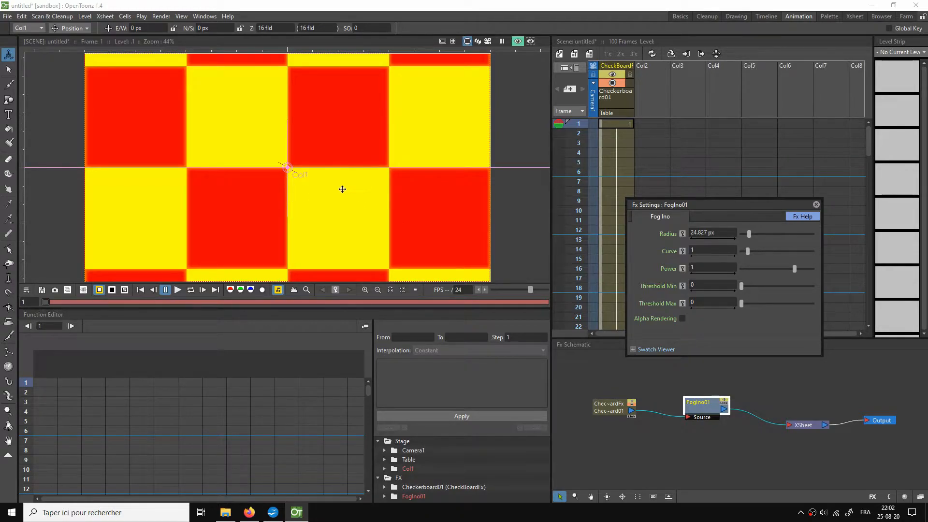
{"action": "scroll", "coordinate": [338, 187], "scroll_direction": "up", "scroll_amount": 8}
{"action": "scroll", "coordinate": [375, 247], "scroll_direction": "up", "scroll_amount": 5}
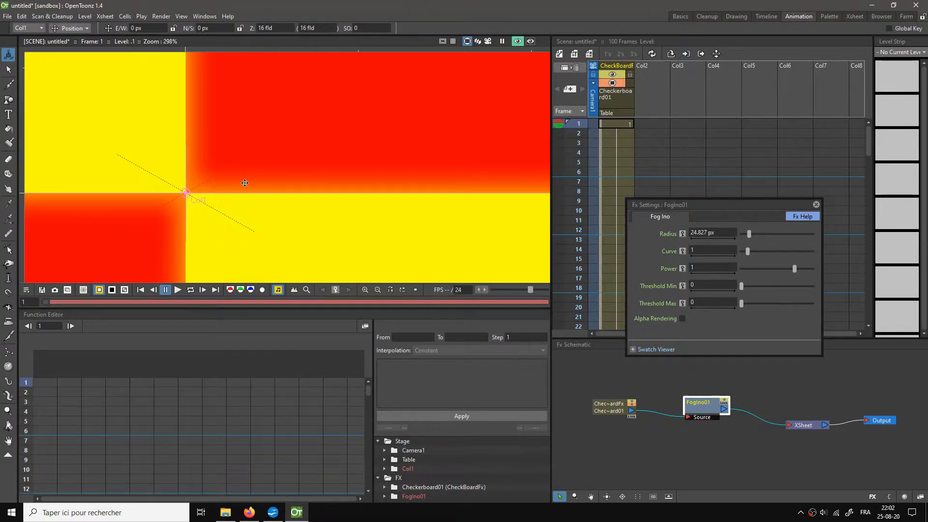
{"action": "left_click_drag", "start_coordinate": [326, 234], "coordinate": [255, 242]}
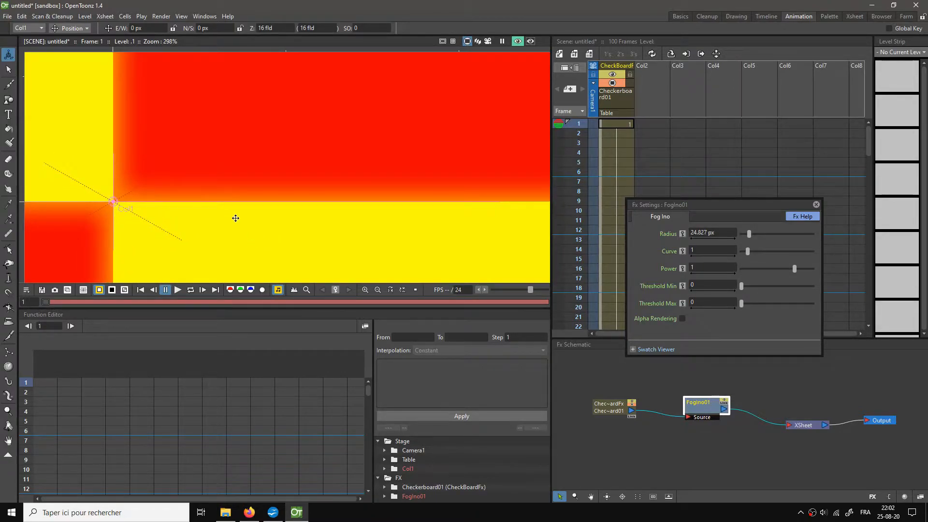
{"action": "left_click", "coordinate": [9, 69]}
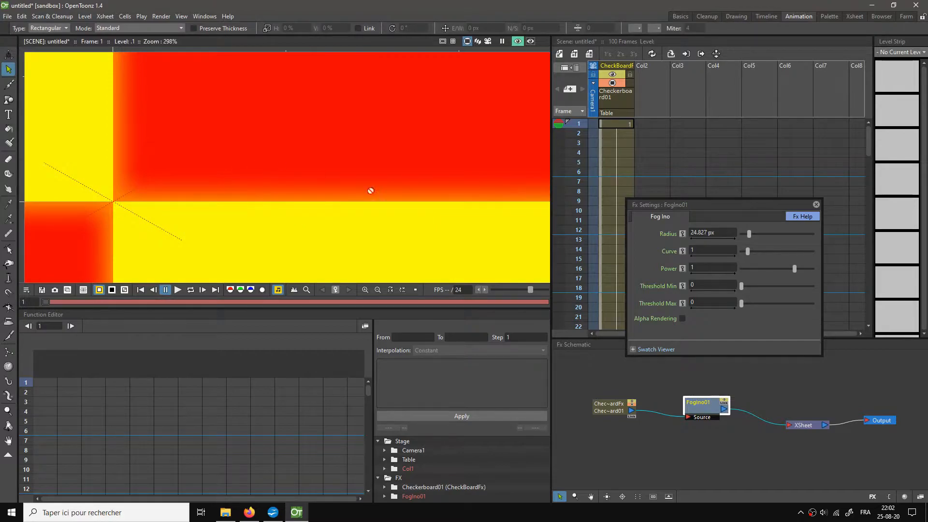
{"action": "left_click", "coordinate": [724, 232]}
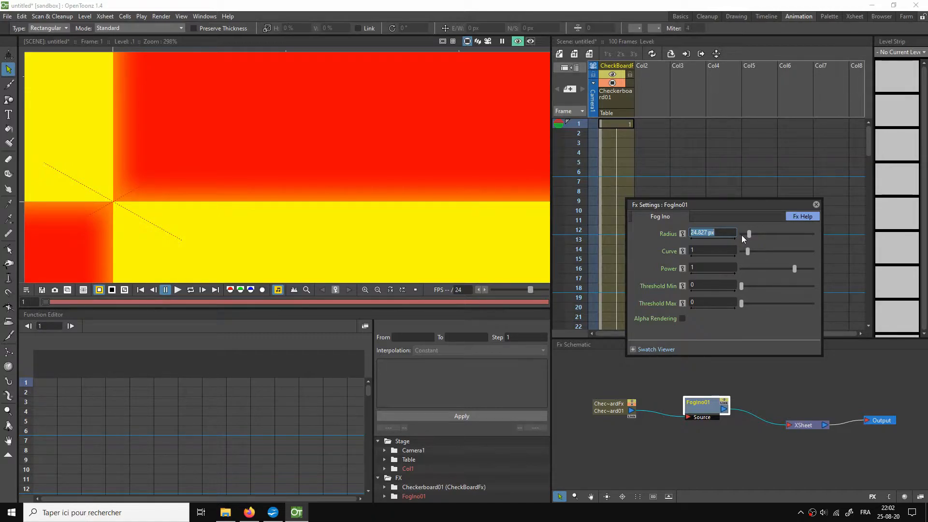
{"action": "type", "text": "20"}
{"action": "key", "text": "Return"}
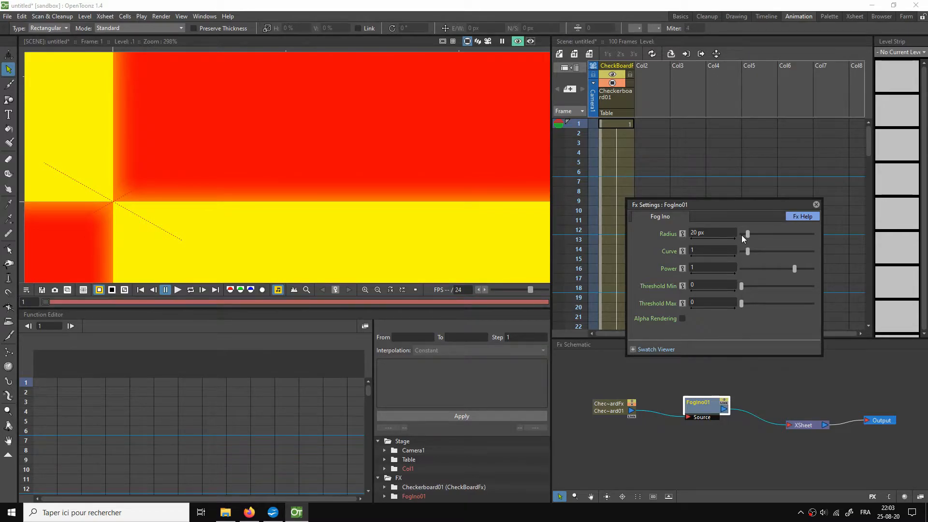
Compare Fog Ino radius values of 40 px and 80 px on the checkerboard, and restore 20 px
{"action": "left_click", "coordinate": [730, 237]}
{"action": "type", "text": "40"}
{"action": "key", "text": "Return"}
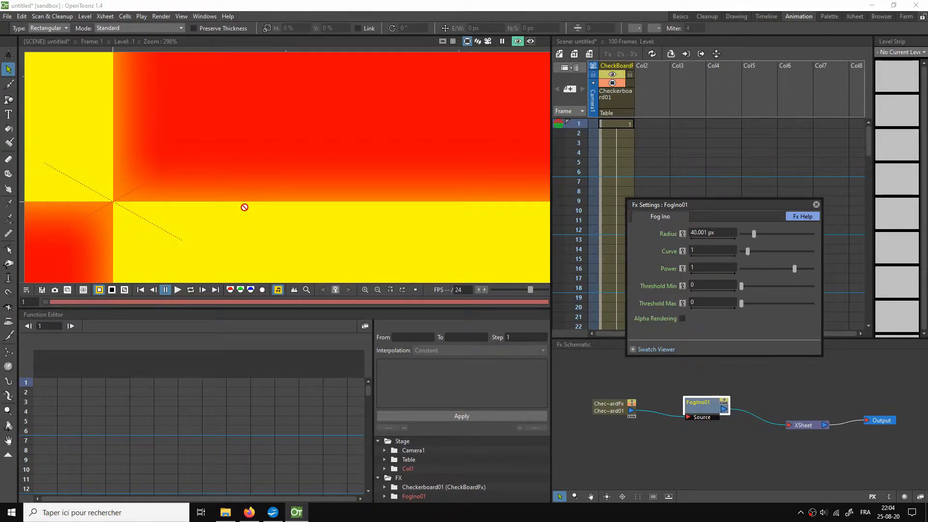
{"action": "left_click", "coordinate": [723, 232]}
{"action": "type", "text": "80"}
{"action": "key", "text": "Tab"}
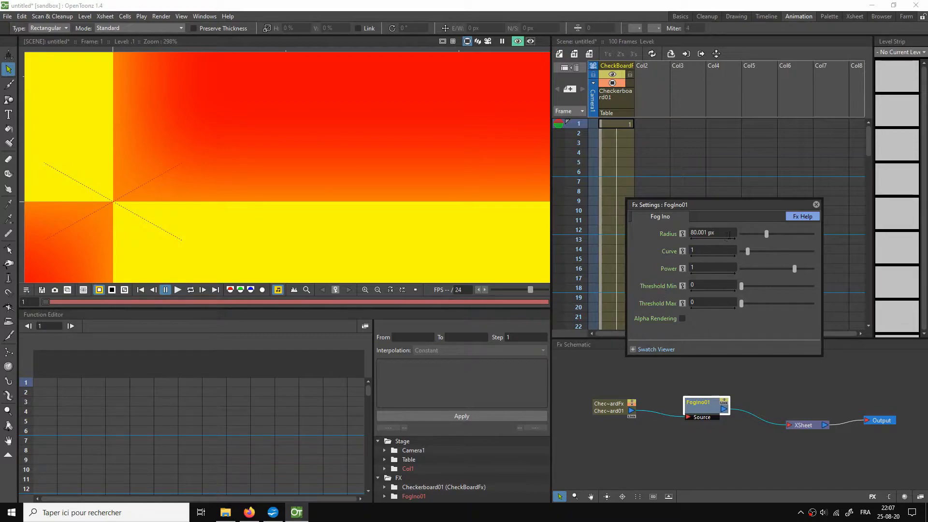
{"action": "left_click", "coordinate": [724, 236]}
{"action": "type", "text": "20"}
{"action": "key", "text": "Return"}
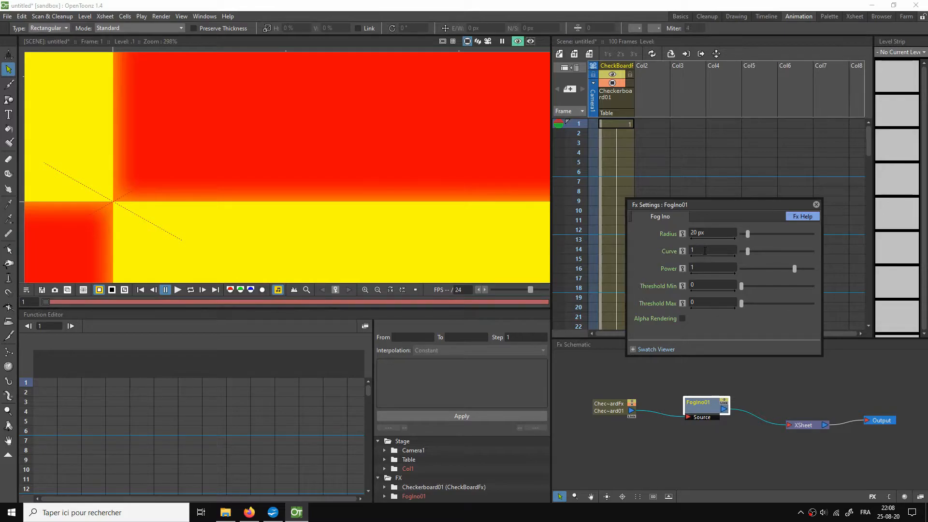
Try a Fog Ino curve value of 10 with the 20 px radius
{"action": "left_click", "coordinate": [704, 251]}
{"action": "type", "text": "10"}
{"action": "key", "text": "Return"}
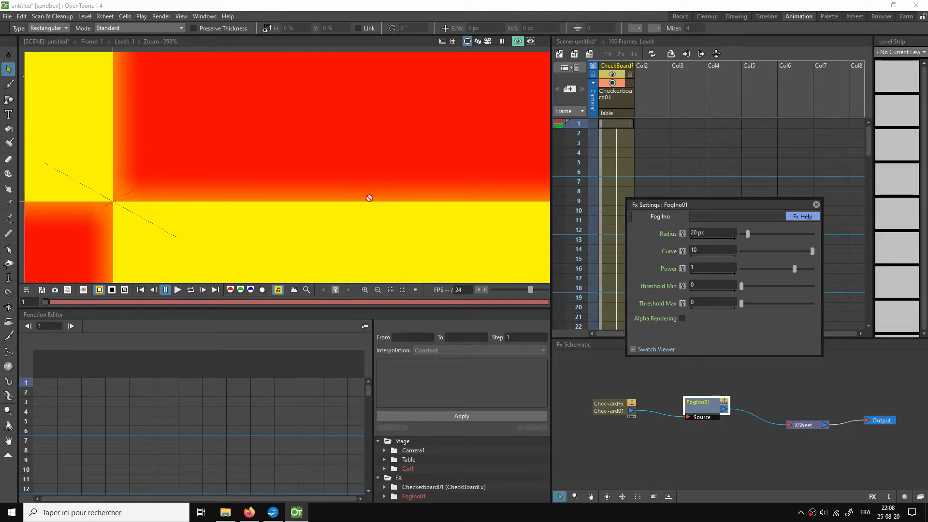
Set the Fog Ino curve to 0.1 and inspect the gradient along the checkerboard square edges up close
{"action": "left_click", "coordinate": [706, 249]}
{"action": "type", "text": "0"}
{"action": "type", "text": ".01"}
{"action": "type", "text": "5"}
{"action": "key", "text": "Tab"}
{"action": "key", "text": "Return"}
{"action": "double_click", "coordinate": [712, 250]}
{"action": "type", "text": "0"}
{"action": "key", "text": "BackSpace"}
{"action": "key", "text": "BackSpace"}
{"action": "type", "text": "0.1"}
{"action": "key", "text": "Return"}
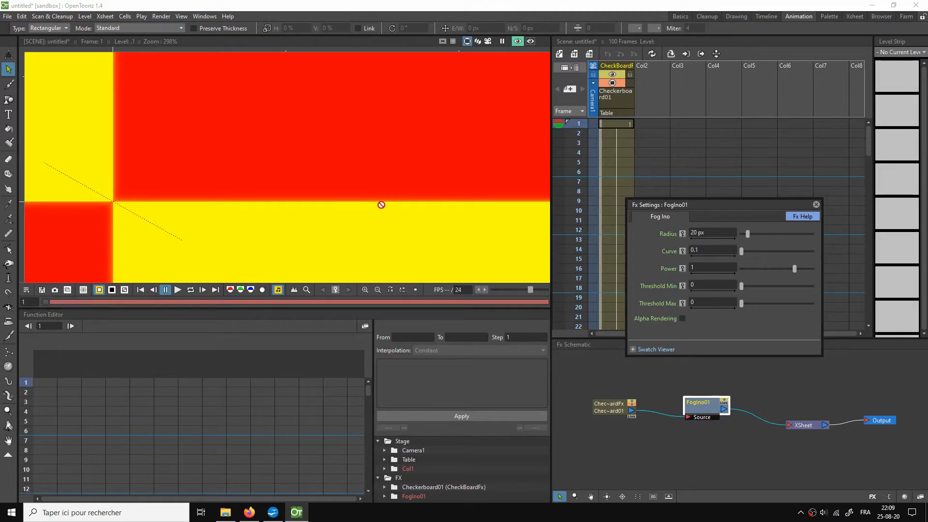
{"action": "scroll", "coordinate": [408, 203], "scroll_direction": "up", "scroll_amount": 3}
{"action": "scroll", "coordinate": [410, 209], "scroll_direction": "up", "scroll_amount": 2}
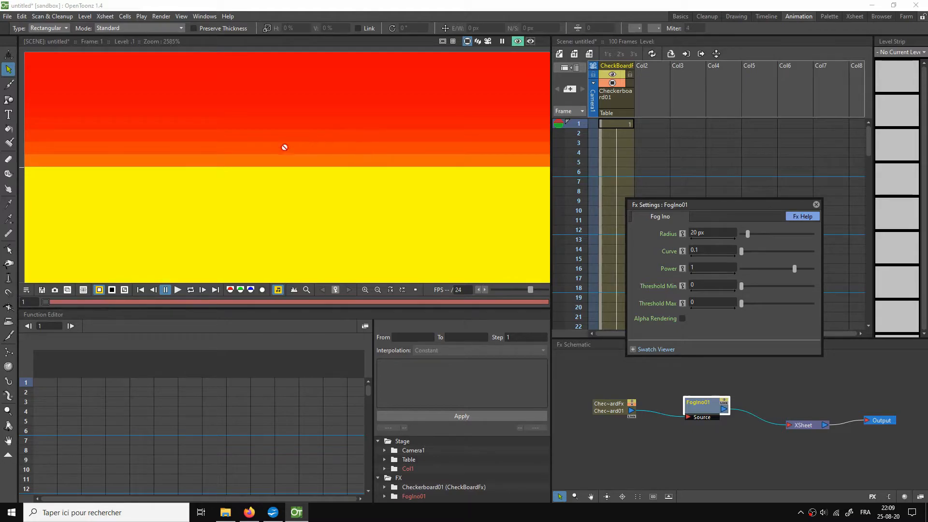
{"action": "scroll", "coordinate": [404, 201], "scroll_direction": "down", "scroll_amount": 1}
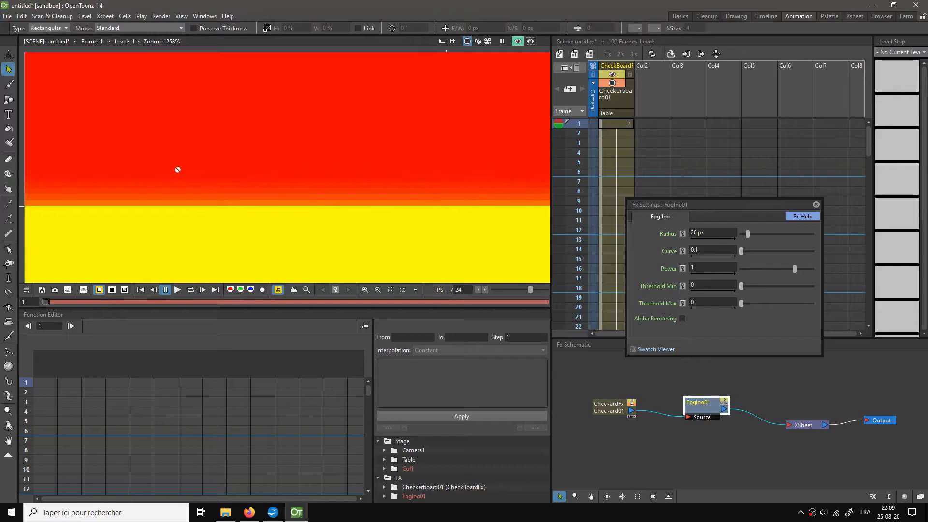
{"action": "scroll", "coordinate": [207, 190], "scroll_direction": "up", "scroll_amount": 1}
{"action": "scroll", "coordinate": [145, 178], "scroll_direction": "up", "scroll_amount": 1}
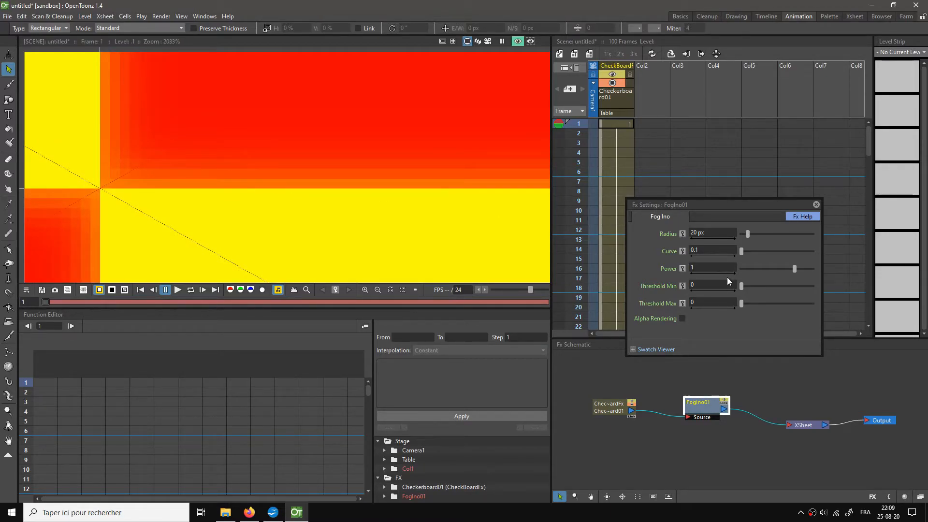
Reset the Fog Ino curve to 1
{"action": "left_click", "coordinate": [708, 251]}
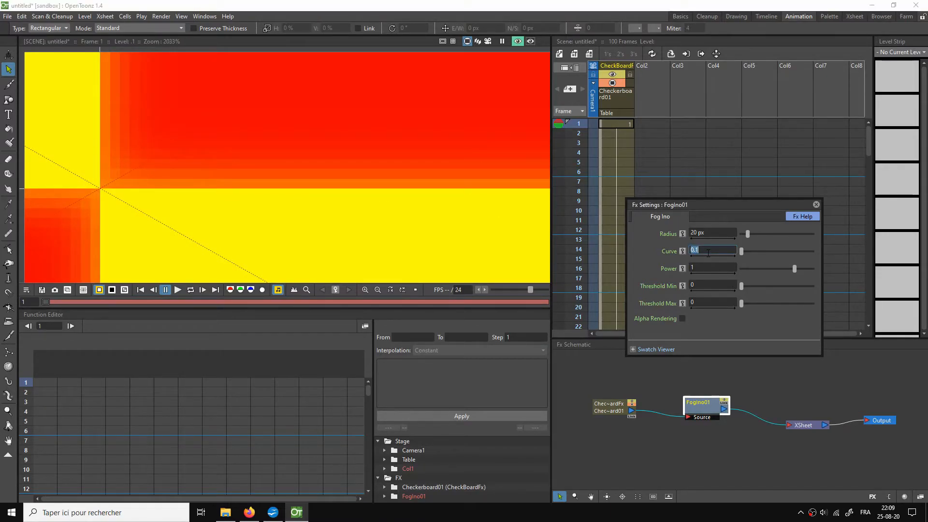
{"action": "type", "text": "1"}
{"action": "key", "text": "Return"}
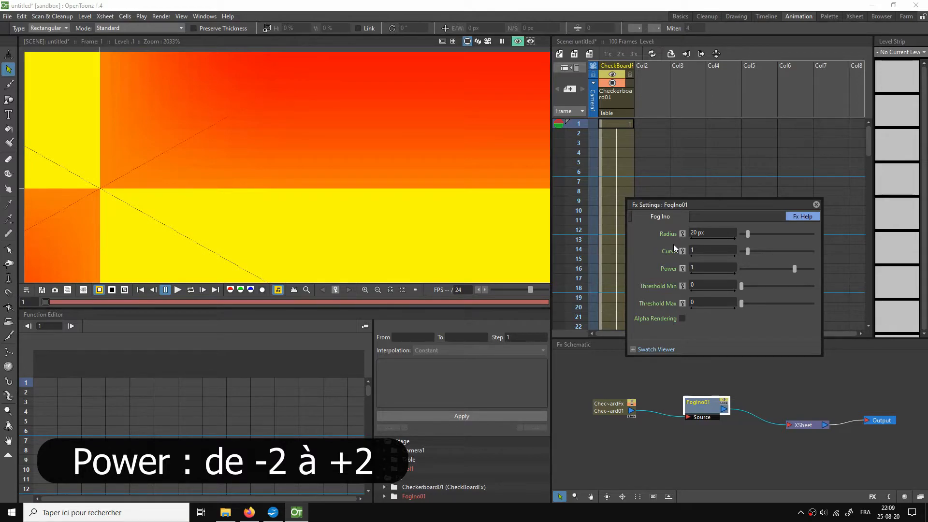
Set the Fog Ino power to 2 and check the glow around the corner between the squares
{"action": "scroll", "coordinate": [343, 136], "scroll_direction": "down", "scroll_amount": 3}
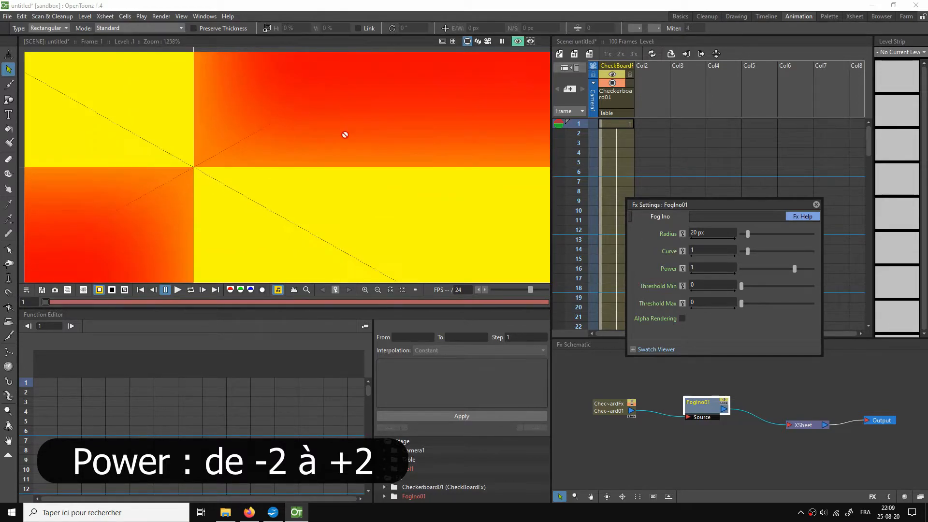
{"action": "scroll", "coordinate": [332, 218], "scroll_direction": "down", "scroll_amount": 2}
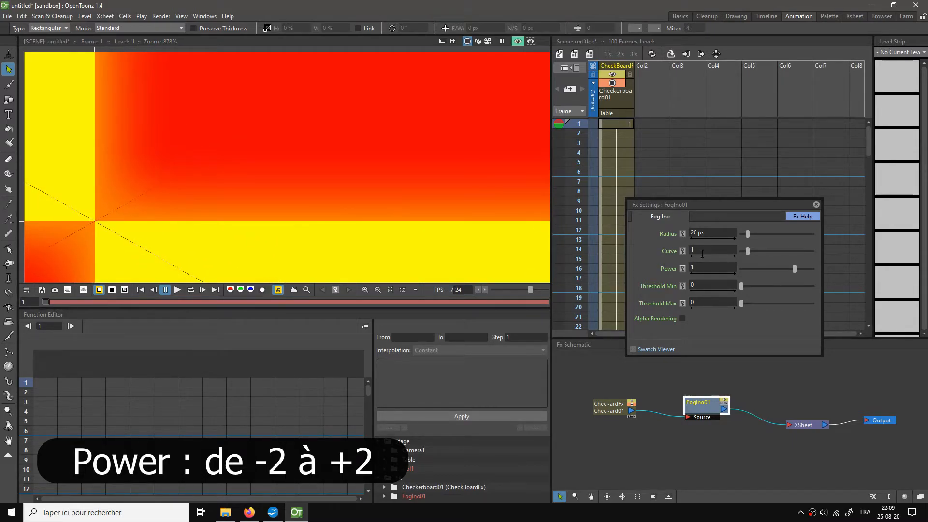
{"action": "left_click", "coordinate": [704, 269]}
{"action": "type", "text": "2"}
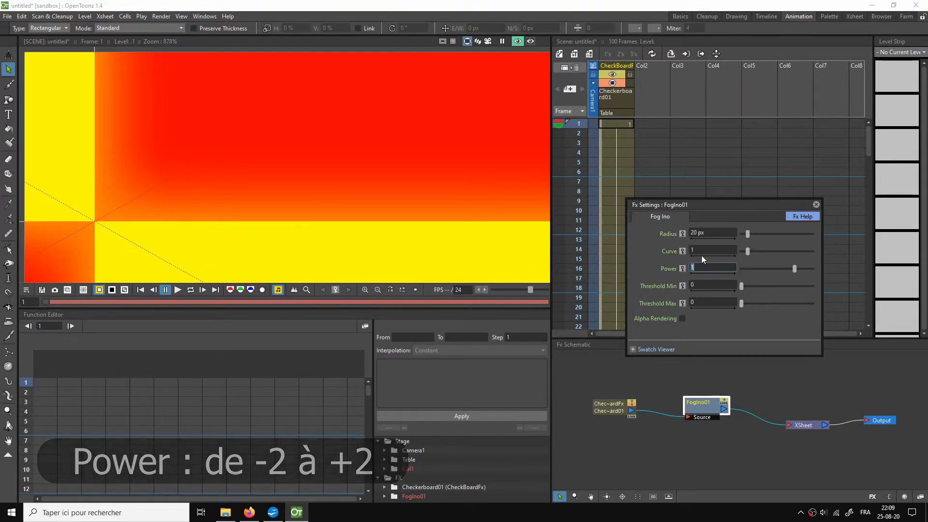
{"action": "key", "text": "Return"}
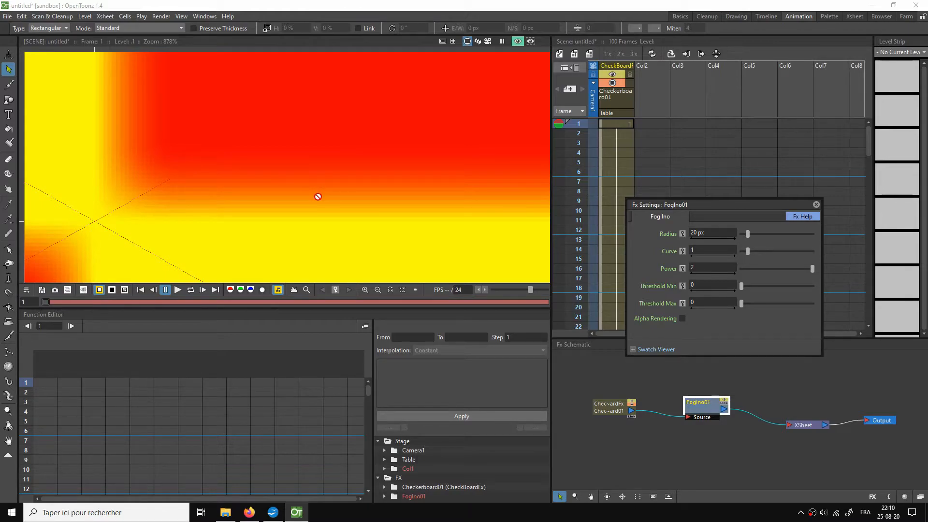
{"action": "left_click", "coordinate": [302, 228]}
{"action": "left_click", "coordinate": [340, 213]}
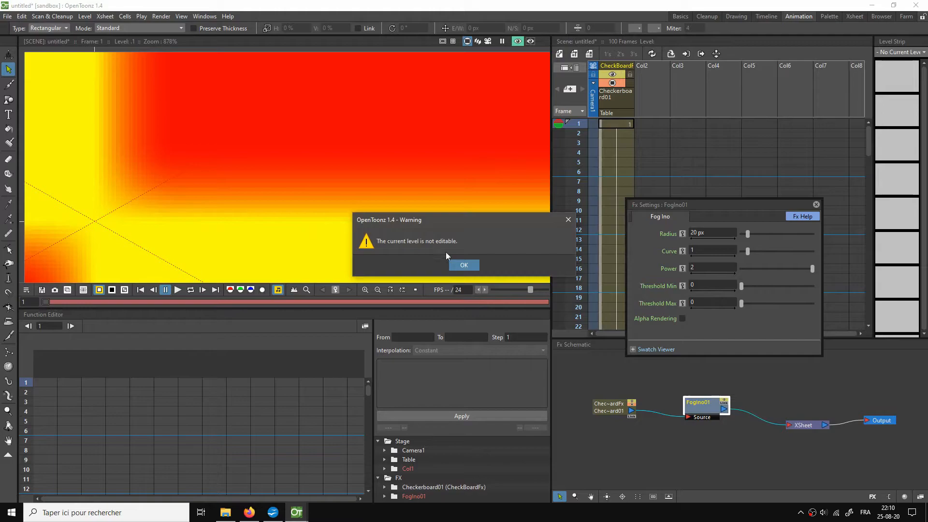
{"action": "left_click", "coordinate": [568, 219]}
{"action": "left_click_drag", "start_coordinate": [205, 254], "coordinate": [266, 236]}
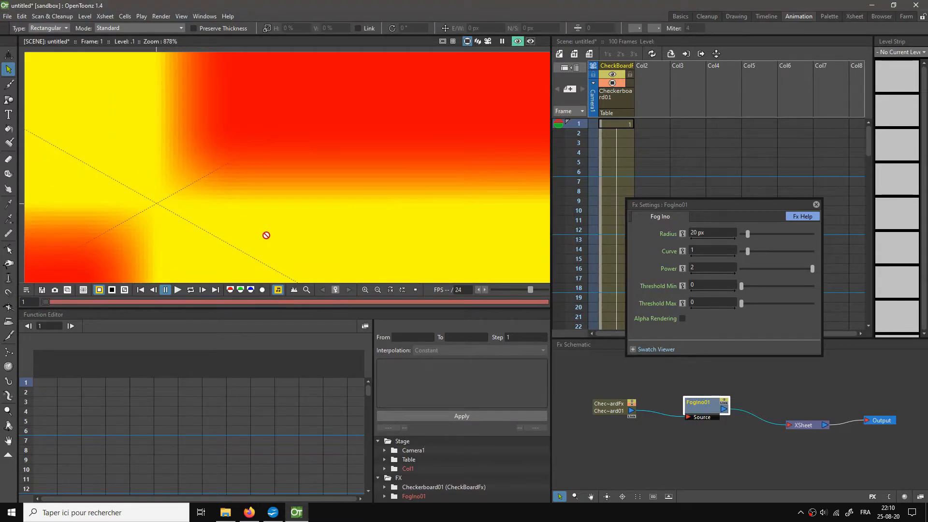
Try Fog Ino power values of 0.51 and -1 on the checkerboard
{"action": "left_click", "coordinate": [717, 269]}
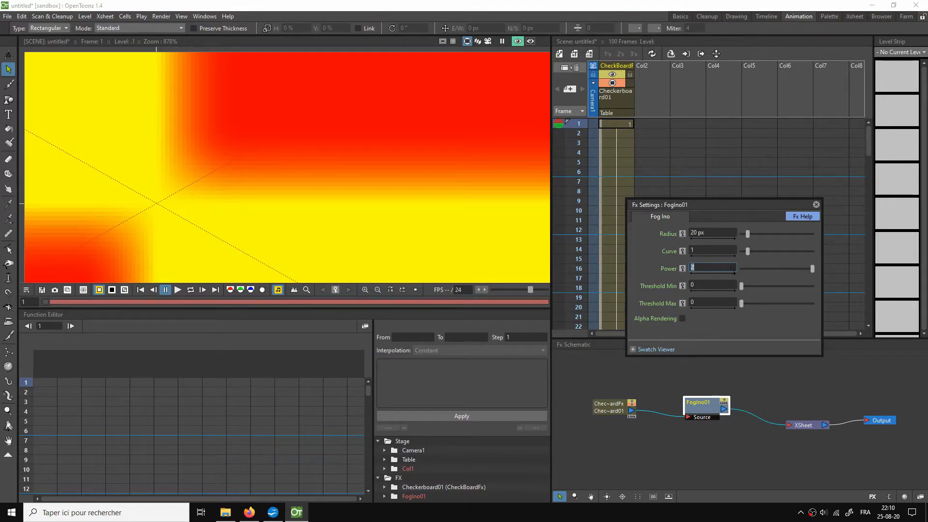
{"action": "left_click_drag", "start_coordinate": [812, 269], "coordinate": [787, 273]}
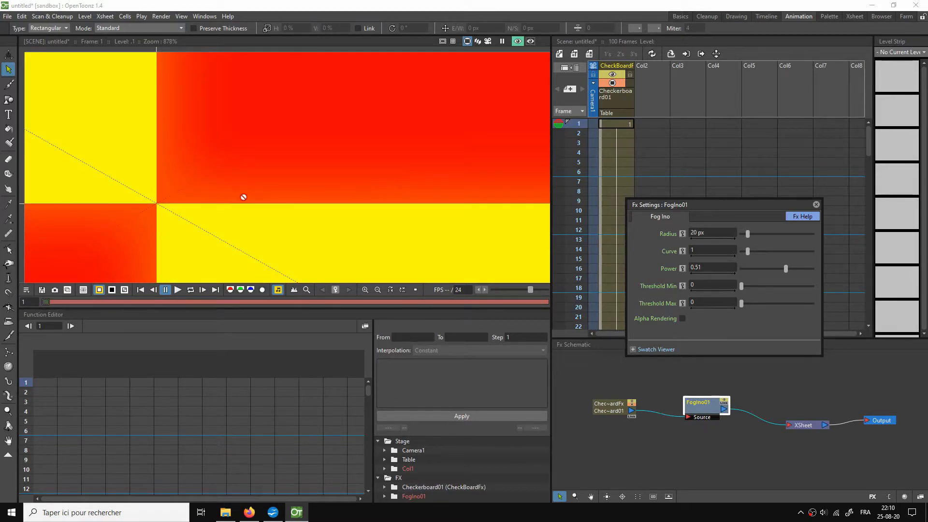
{"action": "left_click", "coordinate": [703, 267]}
{"action": "type", "text": "-1"}
{"action": "key", "text": "Return"}
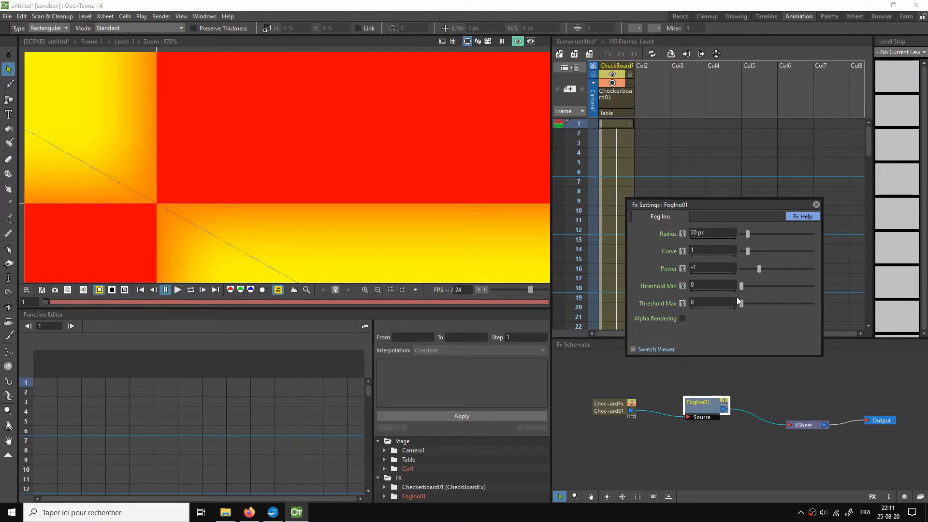
Return the Fog Ino power to 1 for comparison and raise it to 2
{"action": "left_click", "coordinate": [716, 270]}
{"action": "type", "text": "1"}
{"action": "key", "text": "Return"}
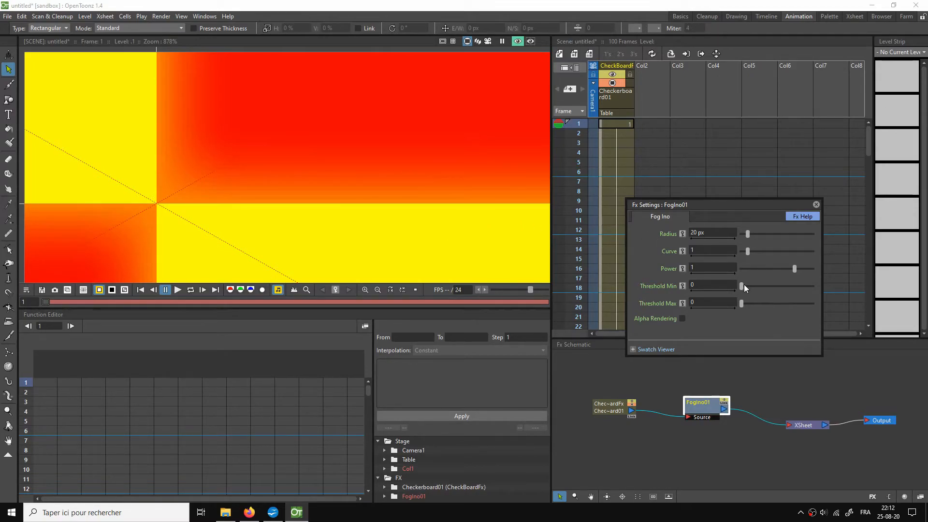
{"action": "left_click", "coordinate": [705, 266]}
{"action": "type", "text": "2"}
{"action": "key", "text": "Return"}
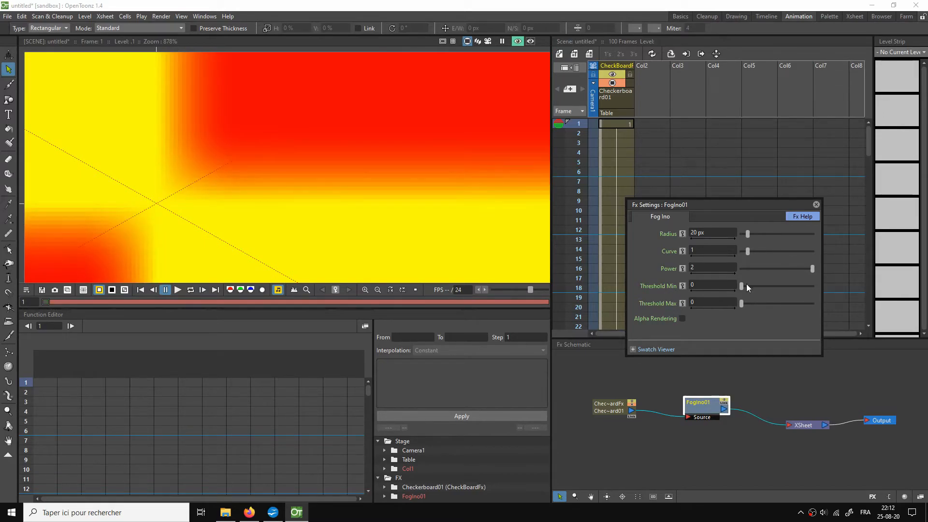
Try raising the Fog Ino Threshold Min and bring it back to 0
{"action": "left_click_drag", "start_coordinate": [742, 286], "coordinate": [779, 300]}
{"action": "left_click_drag", "start_coordinate": [767, 286], "coordinate": [739, 287]}
{"action": "scroll", "coordinate": [355, 205], "scroll_direction": "down", "scroll_amount": 10}
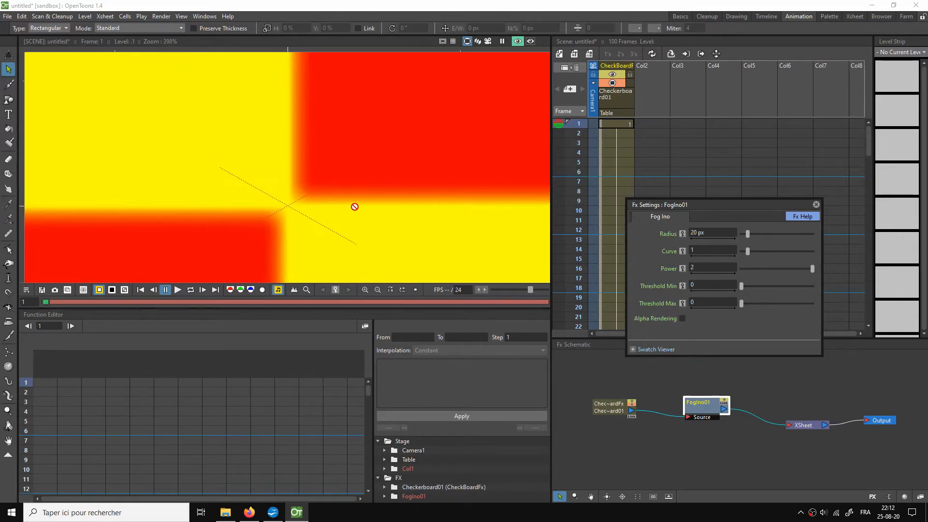
{"action": "scroll", "coordinate": [337, 206], "scroll_direction": "down", "scroll_amount": 4}
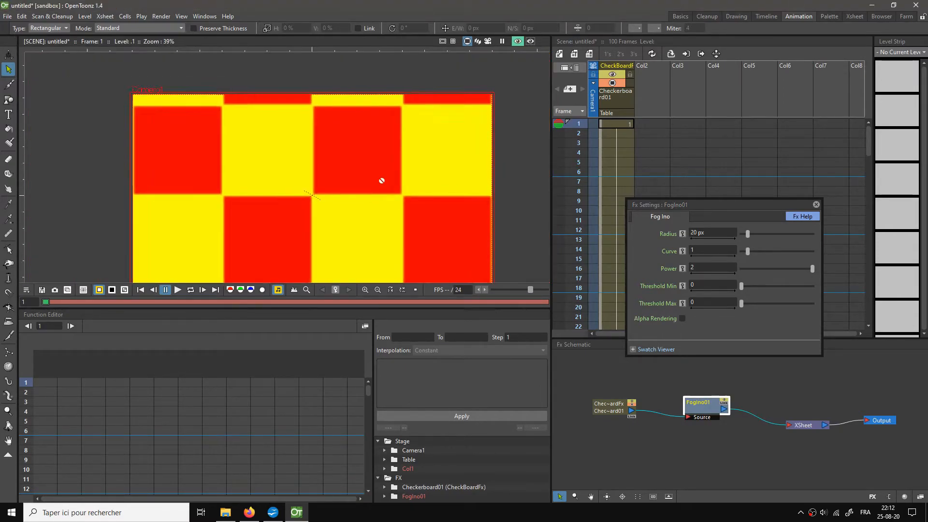
Delete the checkerboard node from the Fx Schematic, leaving the Fog Ino node linked to XSheet
{"action": "right_click", "coordinate": [426, 142]}
{"action": "left_click", "coordinate": [447, 158]}
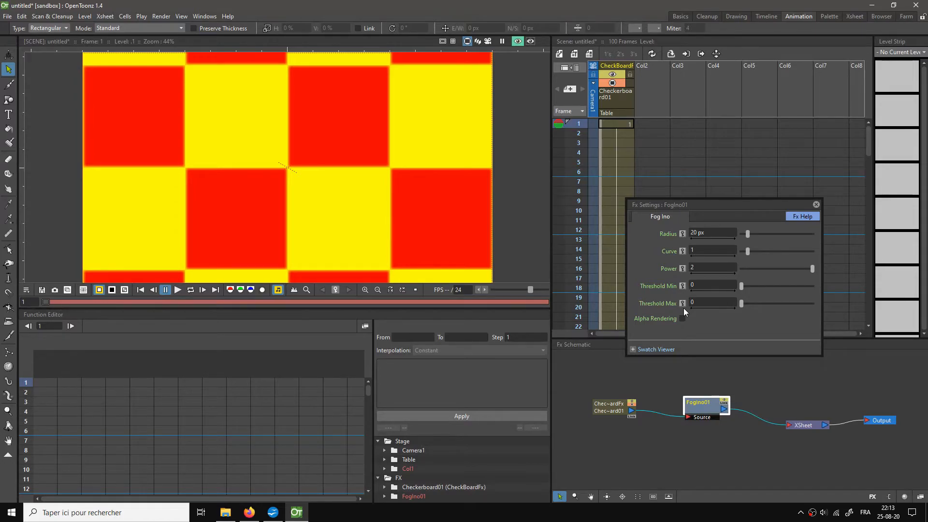
{"action": "mouse_move", "coordinate": [612, 411]}
{"action": "left_mouse_down"}
{"action": "mouse_move", "coordinate": [591, 418]}
{"action": "mouse_move", "coordinate": [598, 423]}
{"action": "left_mouse_up"}
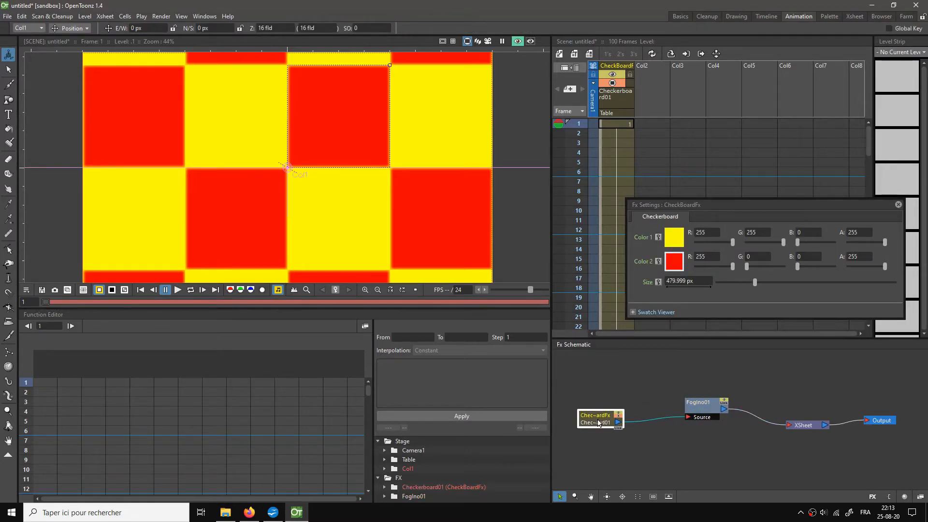
{"action": "key", "text": "Delete"}
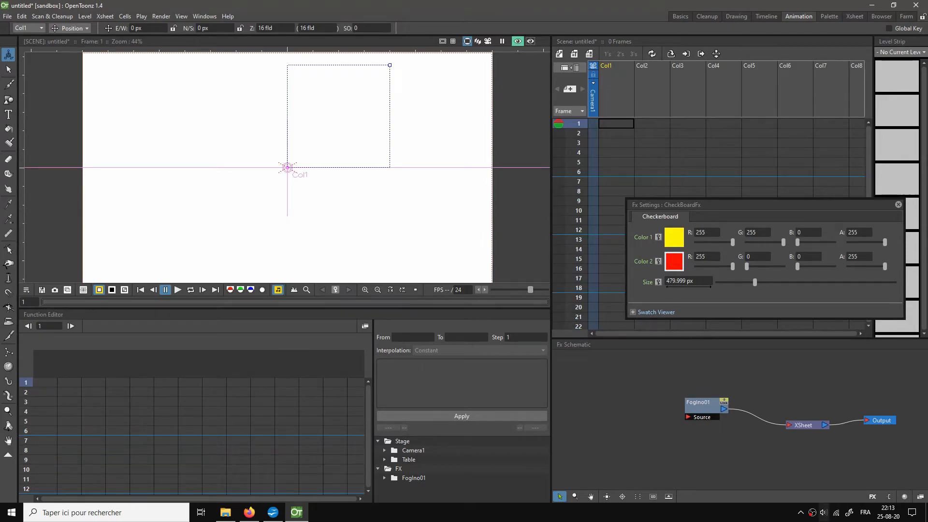
Switch to the desktop and open manga-fille.png in the image viewer
{"action": "left_click", "coordinate": [926, 517]}
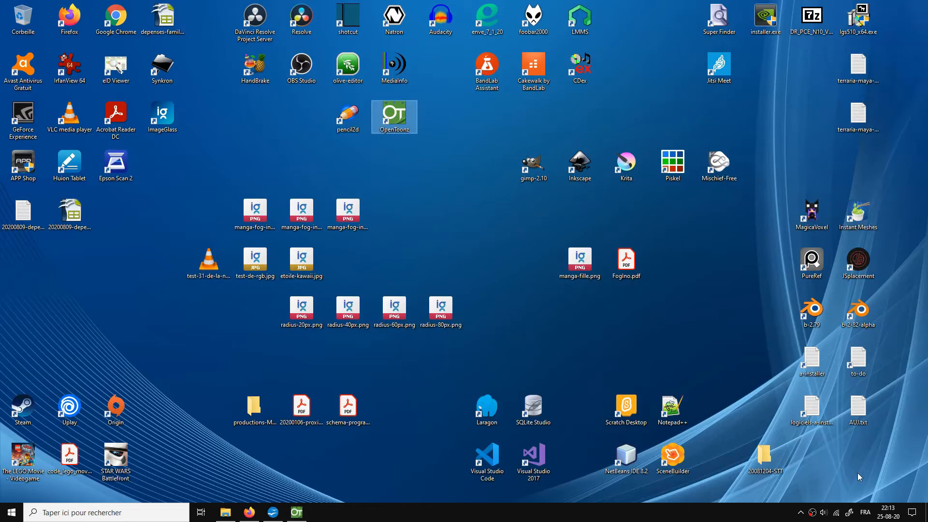
{"action": "double_click", "coordinate": [584, 268]}
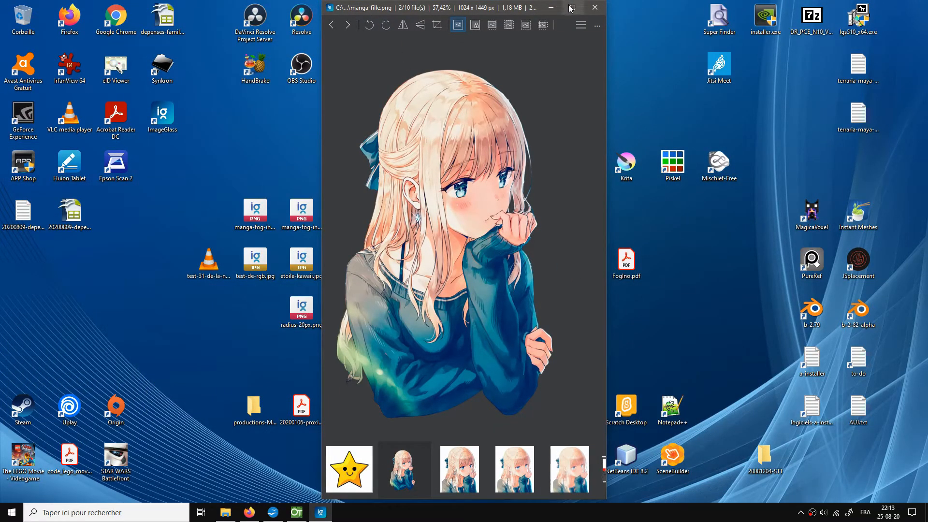
Close the image viewer, load manga-fille.png from its original location into frame 1 of Col1, and close the Checkerboard settings
{"action": "left_click", "coordinate": [595, 8]}
{"action": "left_click_drag", "start_coordinate": [585, 266], "coordinate": [614, 124]}
{"action": "left_click", "coordinate": [462, 272]}
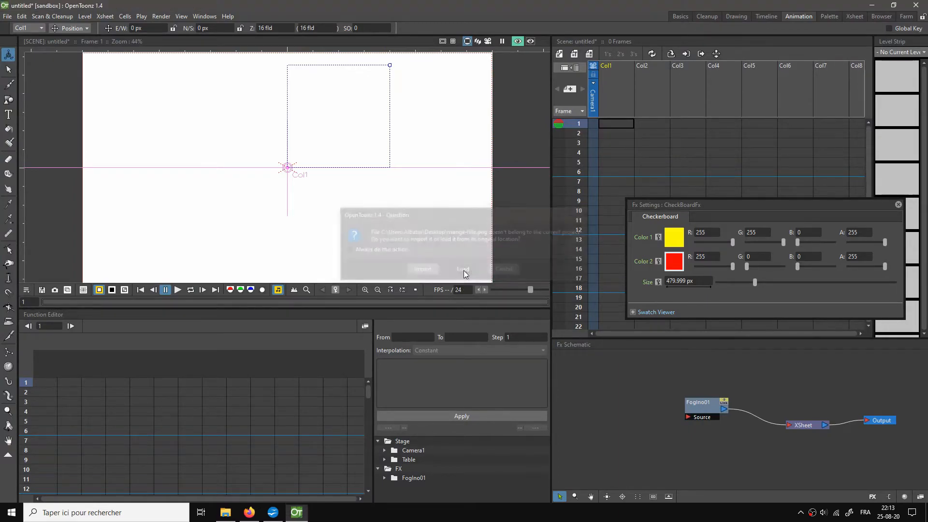
{"action": "left_click", "coordinate": [898, 204]}
{"action": "scroll", "coordinate": [408, 190], "scroll_direction": "down", "scroll_amount": 1}
{"action": "scroll", "coordinate": [408, 192], "scroll_direction": "up", "scroll_amount": 2}
{"action": "left_click", "coordinate": [9, 69]}
{"action": "scroll", "coordinate": [369, 184], "scroll_direction": "down", "scroll_amount": 2}
{"action": "left_click_drag", "start_coordinate": [414, 206], "coordinate": [413, 219]}
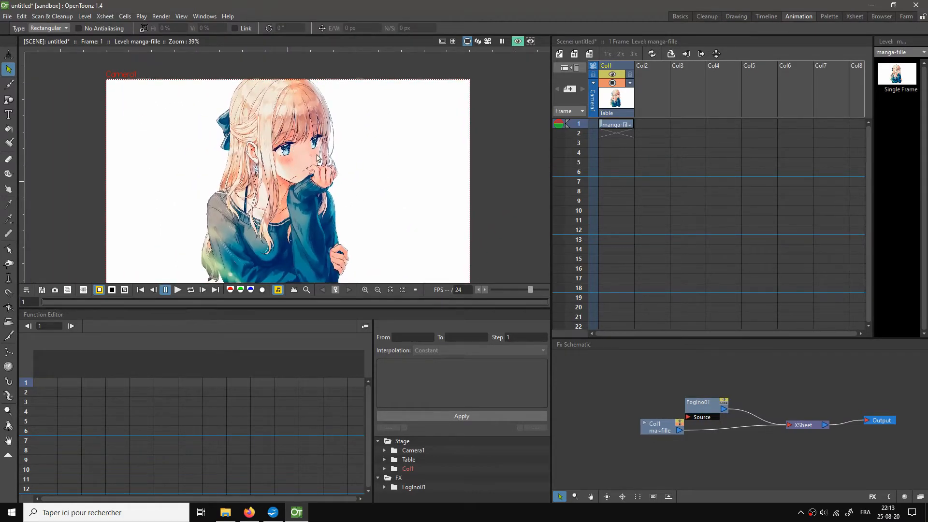
Fit the scene view to the window and try the black background before switching to the checkered transparency background
{"action": "right_click", "coordinate": [403, 168]}
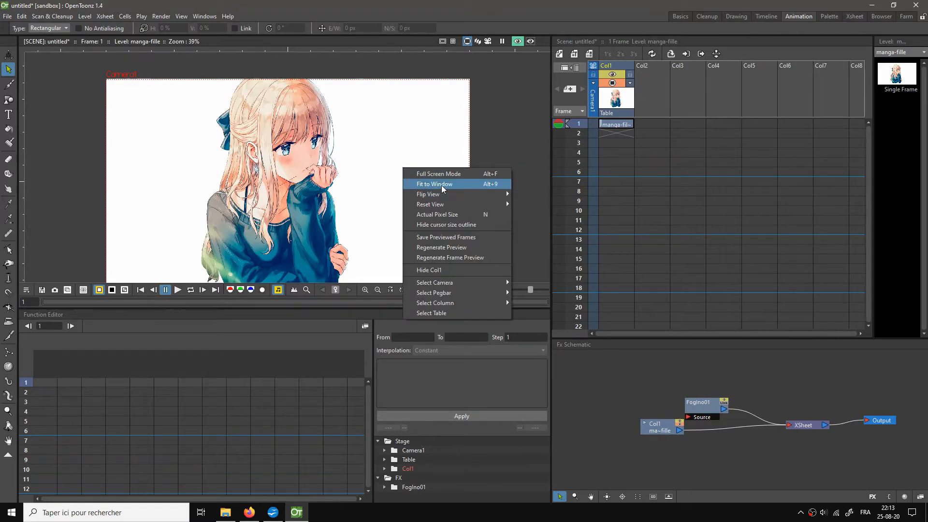
{"action": "left_click", "coordinate": [440, 184]}
{"action": "left_click", "coordinate": [112, 291]}
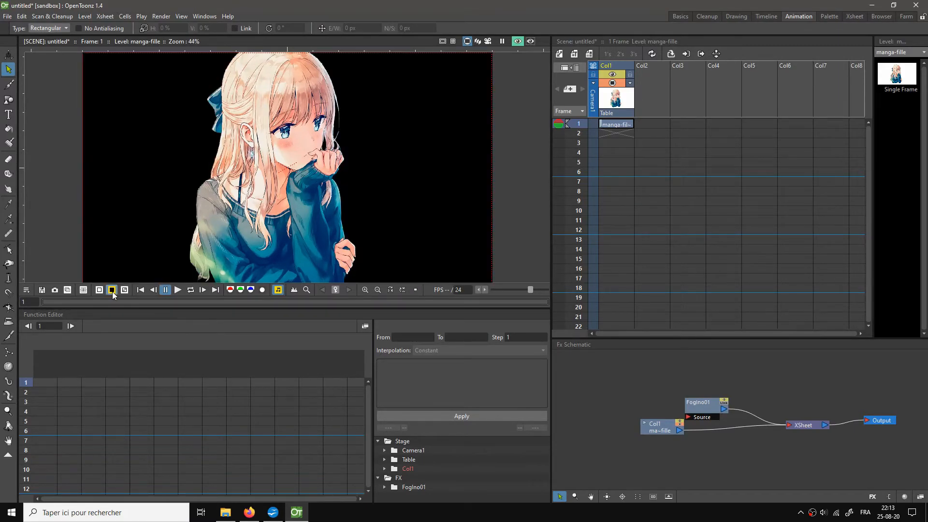
{"action": "left_click", "coordinate": [125, 290]}
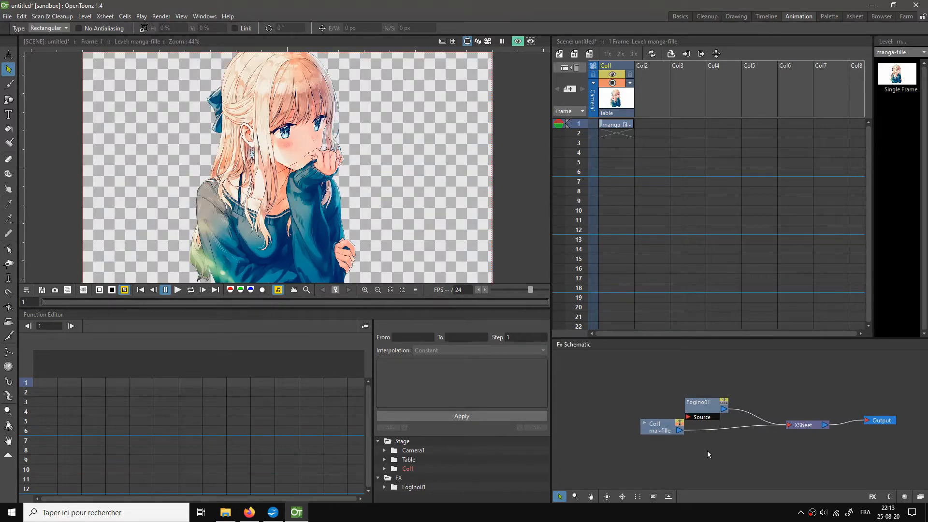
Spread the schematic nodes apart, remove the direct link from Col1 to XSheet, and connect Col1 to the Fog Ino Source
{"action": "left_click_drag", "start_coordinate": [709, 402], "coordinate": [741, 384]}
{"action": "left_click_drag", "start_coordinate": [650, 425], "coordinate": [618, 421]}
{"action": "left_click", "coordinate": [709, 420]}
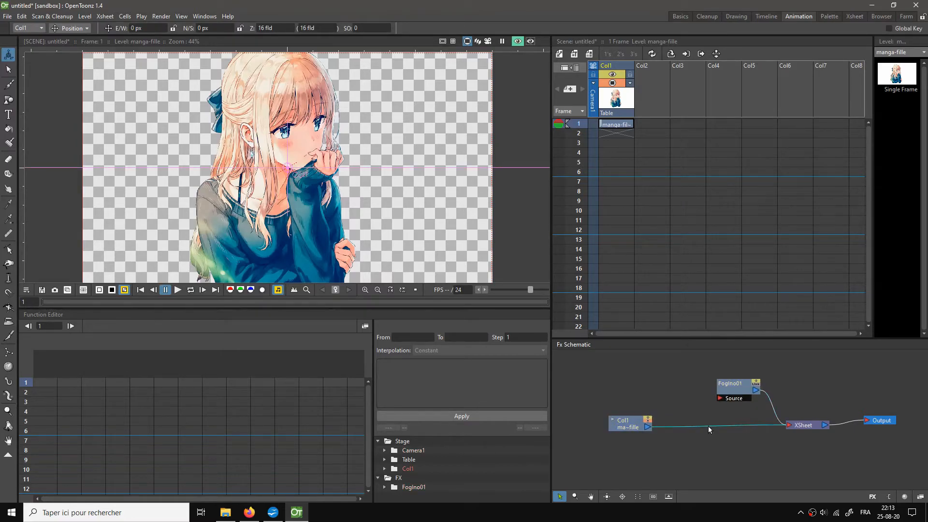
{"action": "left_click", "coordinate": [709, 426]}
{"action": "key", "text": "Delete"}
{"action": "left_click_drag", "start_coordinate": [648, 427], "coordinate": [720, 398]}
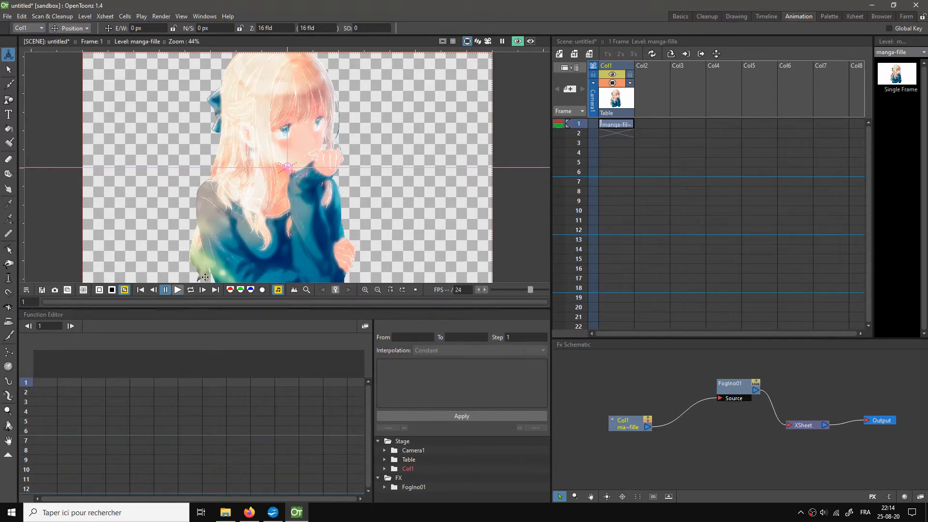
Open the settings of the Fog Ino node
{"action": "double_click", "coordinate": [731, 389]}
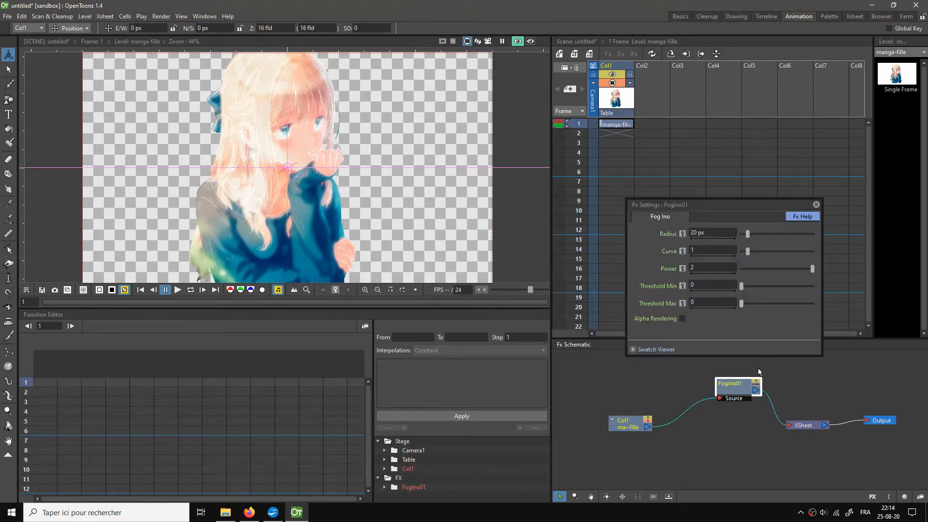
{"action": "left_click_drag", "start_coordinate": [714, 203], "coordinate": [727, 214]}
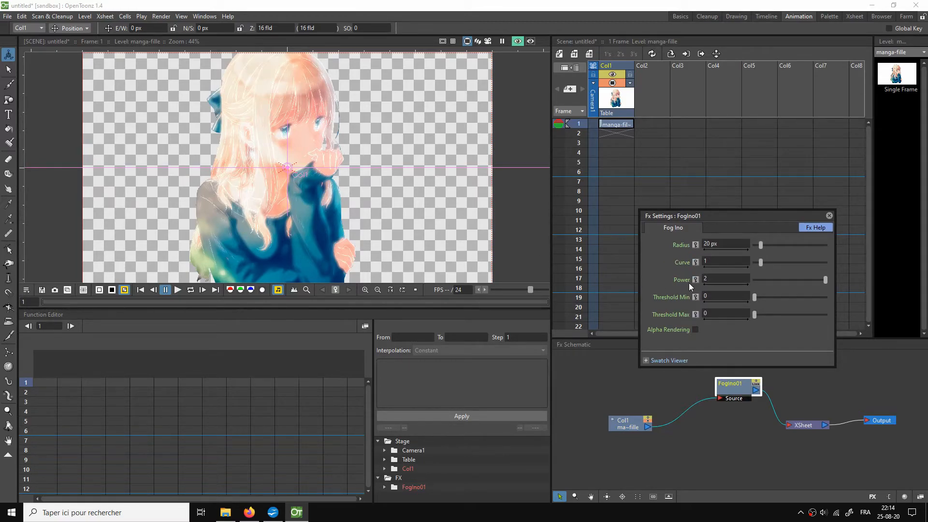
Examine the Fog Ino effect on the whole character in full-screen mode, fitted to the window, and return to the normal workspace
{"action": "left_click", "coordinate": [356, 141]}
{"action": "right_click", "coordinate": [356, 140]}
{"action": "left_click", "coordinate": [393, 148]}
{"action": "right_click", "coordinate": [468, 221]}
{"action": "left_click", "coordinate": [496, 236]}
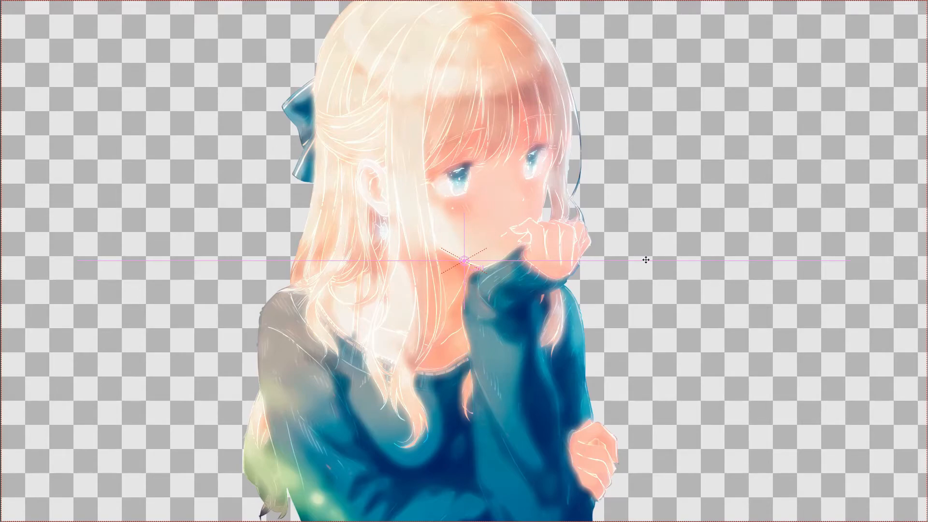
{"action": "right_click", "coordinate": [654, 243]}
{"action": "left_click", "coordinate": [664, 258]}
{"action": "right_click", "coordinate": [423, 211]}
{"action": "left_click", "coordinate": [445, 214]}
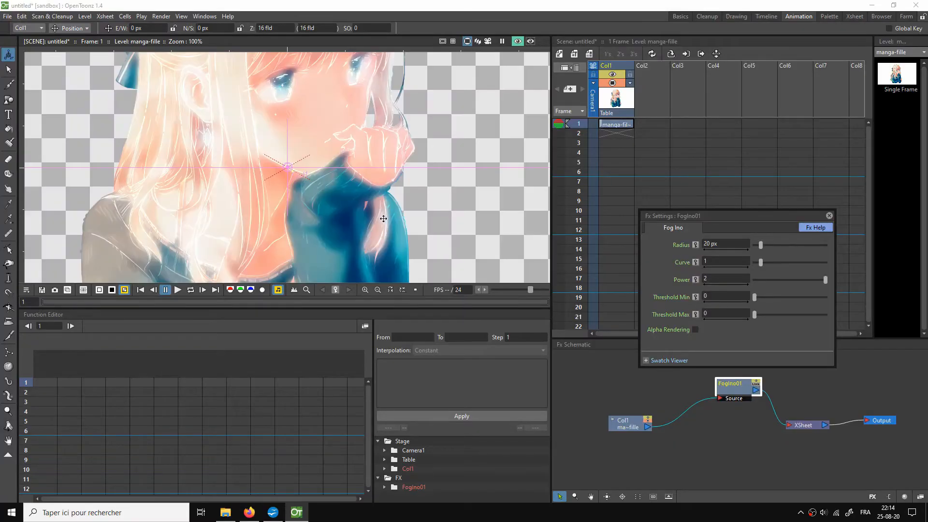
{"action": "scroll", "coordinate": [368, 184], "scroll_direction": "up", "scroll_amount": 2}
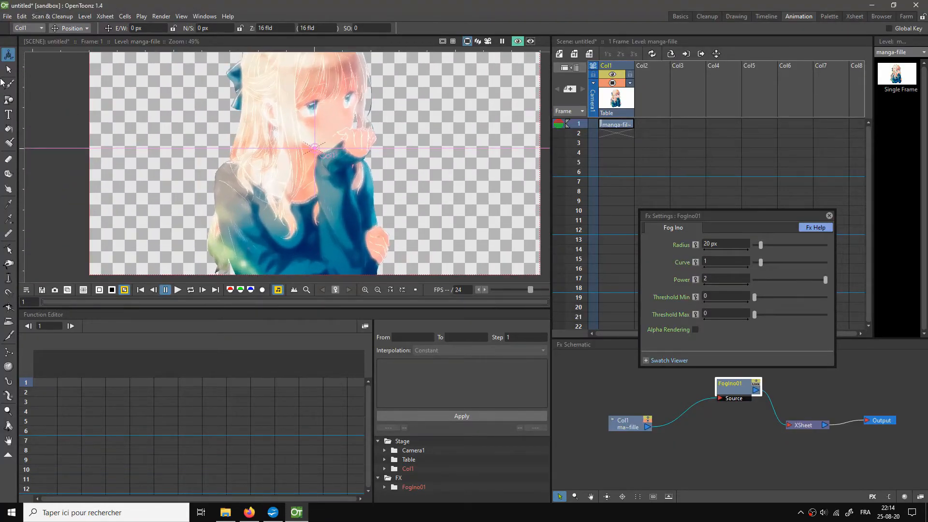
{"action": "key", "text": "s"}
{"action": "left_click_drag", "start_coordinate": [384, 194], "coordinate": [381, 208]}
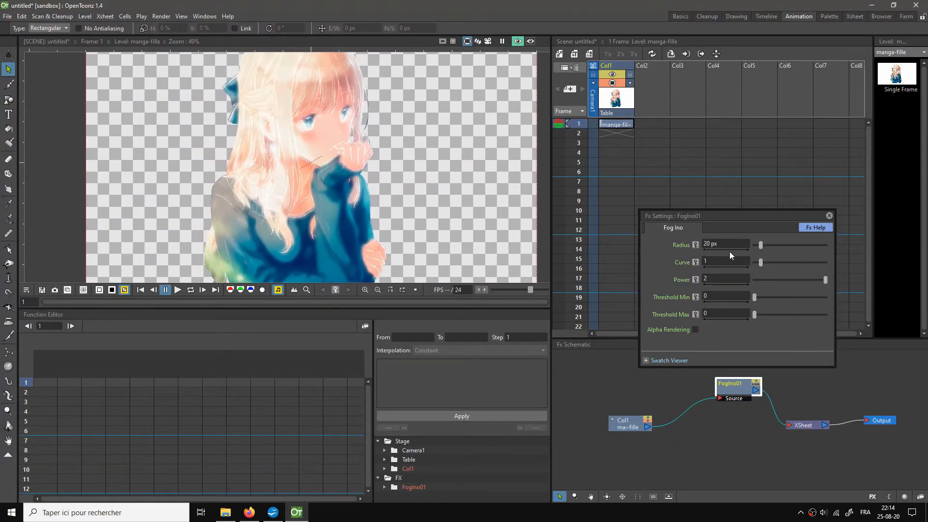
Set the Fog Ino Power to 1
{"action": "left_click", "coordinate": [716, 275]}
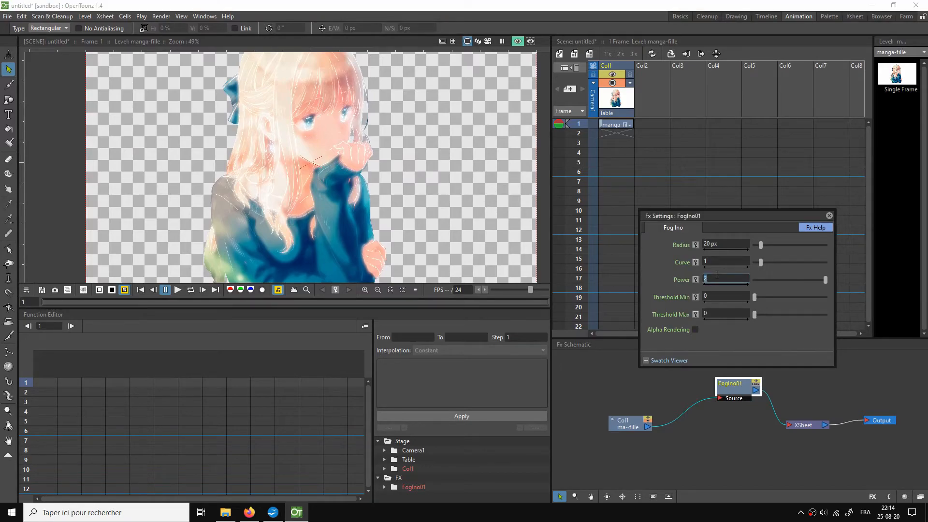
{"action": "type", "text": "1"}
{"action": "key", "text": "Return"}
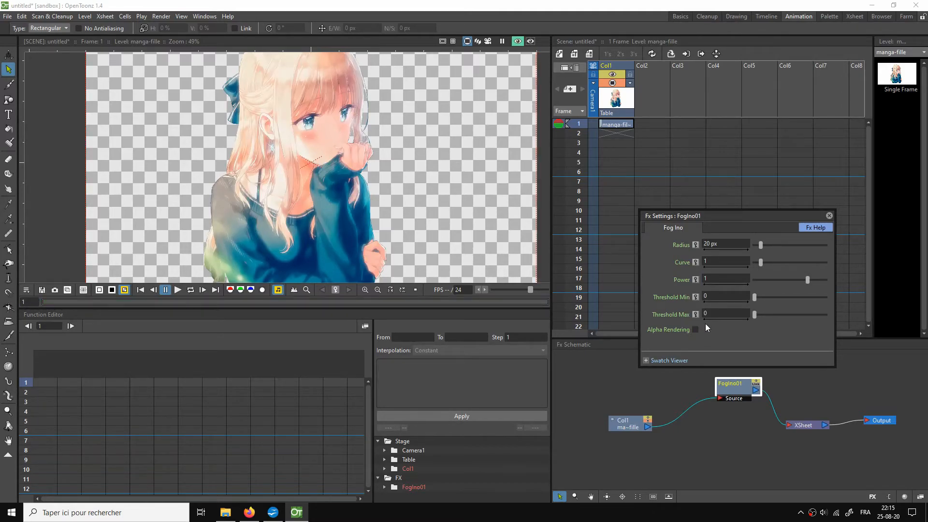
Try a Fog Ino Radius of 10 px and compare the character's face with the preview off and on
{"action": "left_click", "coordinate": [731, 245]}
{"action": "type", "text": "10"}
{"action": "key", "text": "Return"}
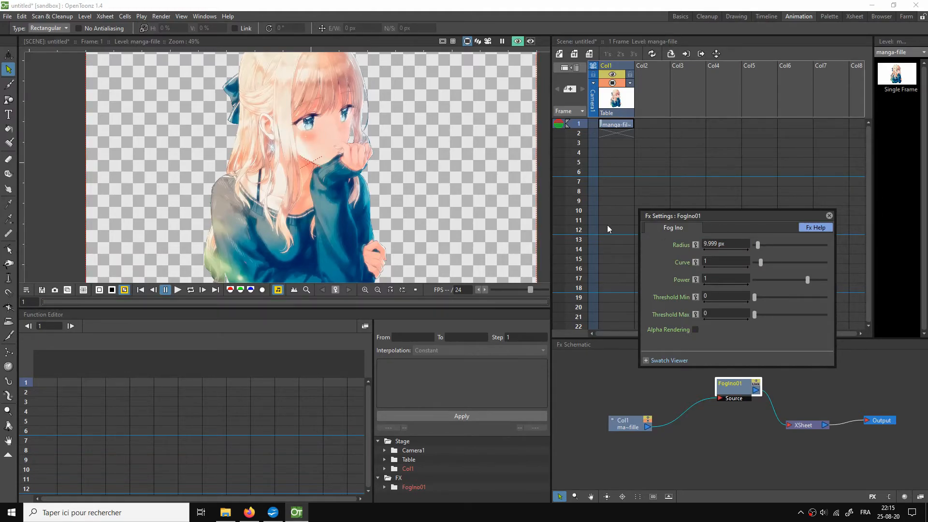
{"action": "scroll", "coordinate": [367, 216], "scroll_direction": "up", "scroll_amount": 3}
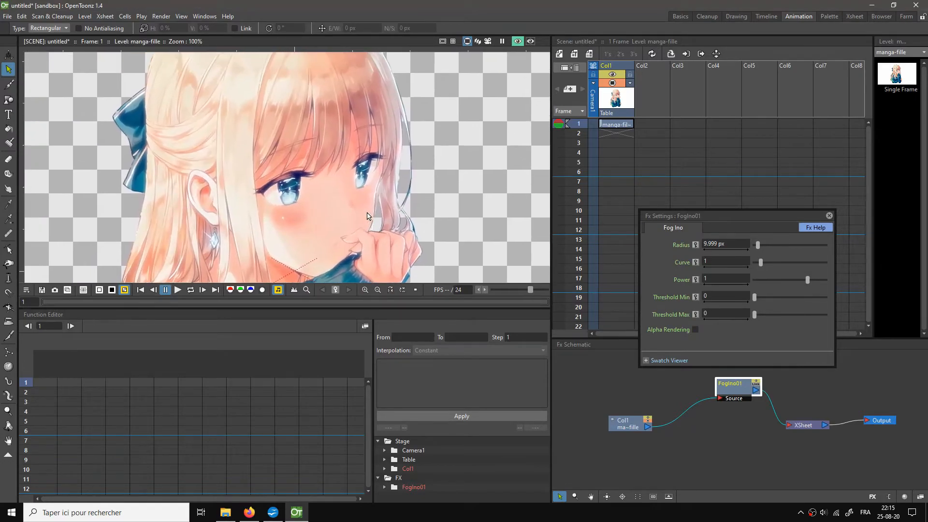
{"action": "left_click", "coordinate": [519, 41]}
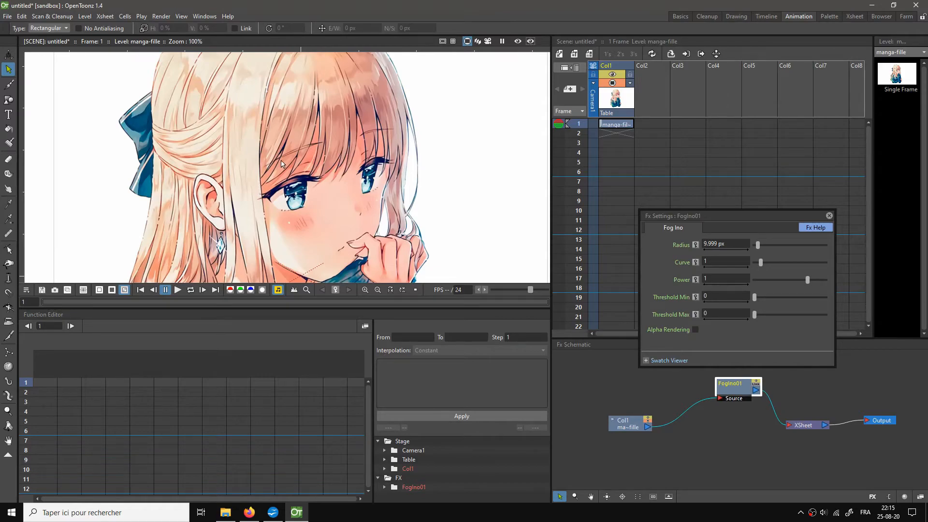
{"action": "left_click", "coordinate": [515, 41]}
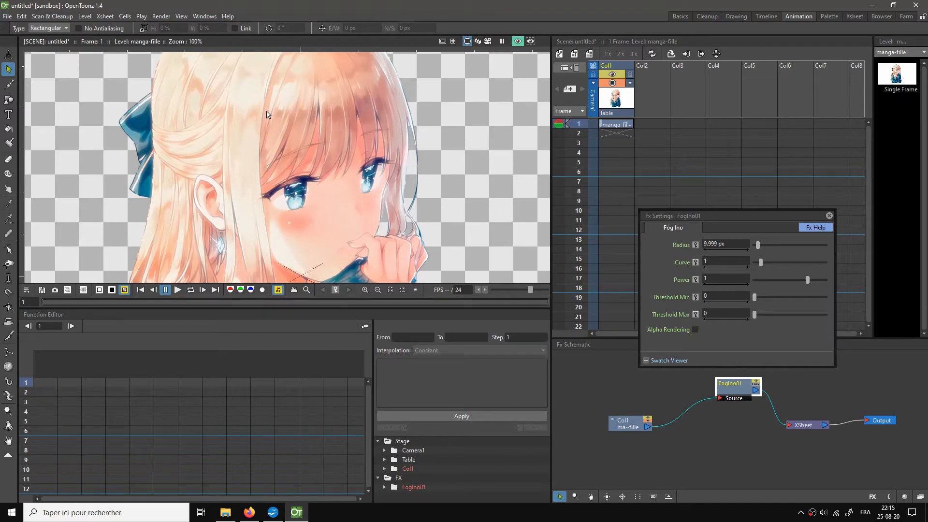
{"action": "scroll", "coordinate": [309, 143], "scroll_direction": "down", "scroll_amount": 2}
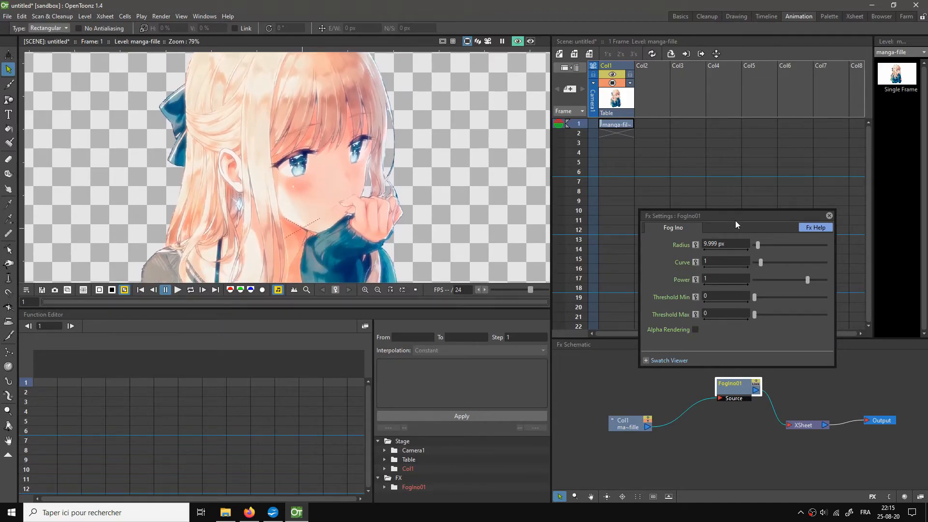
Try a Fog Ino Radius of 30 px
{"action": "left_click", "coordinate": [735, 245]}
{"action": "type", "text": "30"}
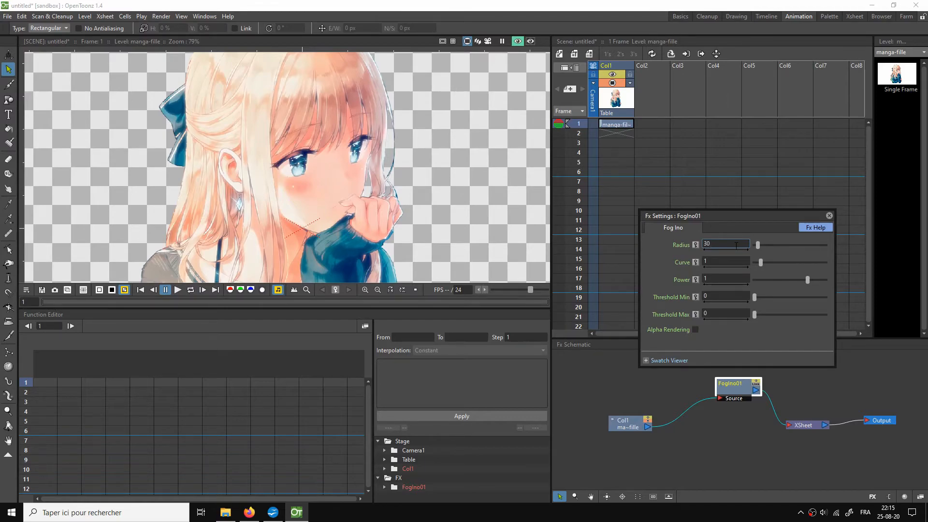
{"action": "key", "text": "Return"}
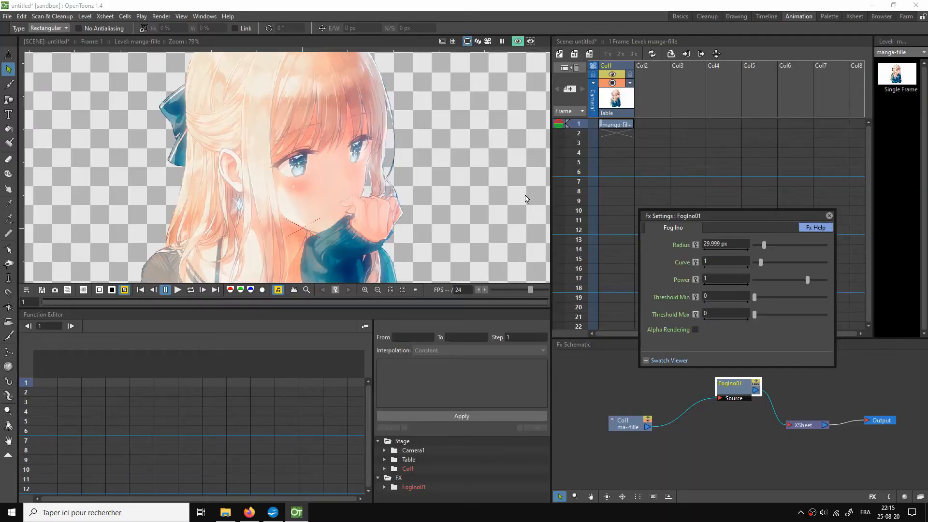
Examine the wider glow on the character in full-screen mode, fitted to the window, and go back to the normal workspace
{"action": "right_click", "coordinate": [419, 165]}
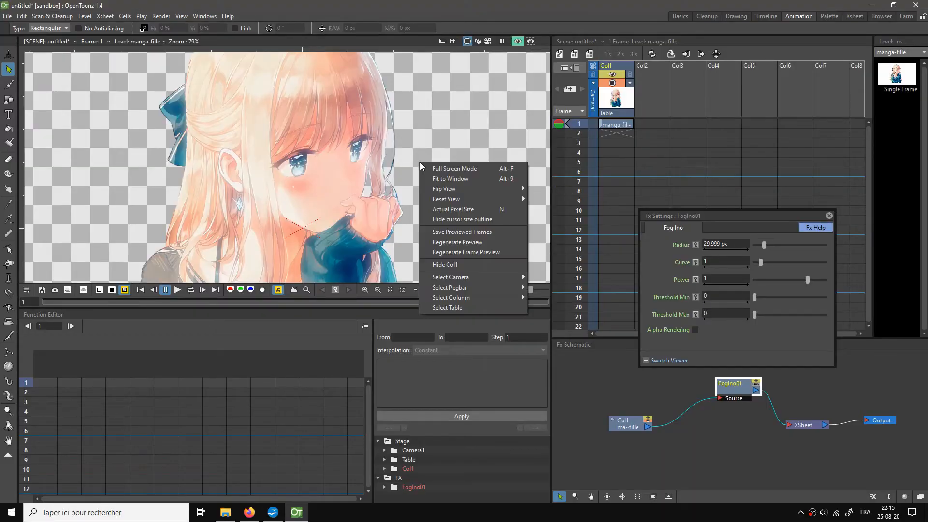
{"action": "left_click", "coordinate": [455, 168]}
{"action": "right_click", "coordinate": [566, 272]}
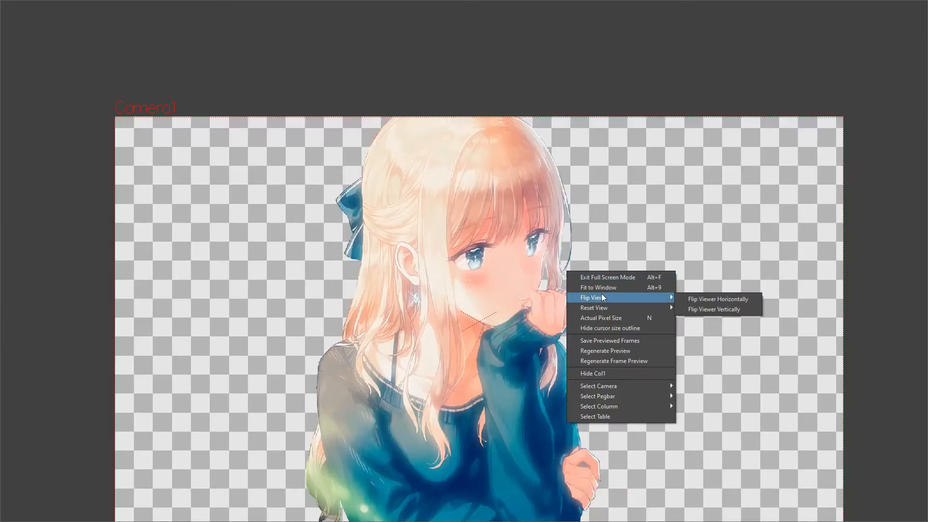
{"action": "left_click", "coordinate": [602, 288]}
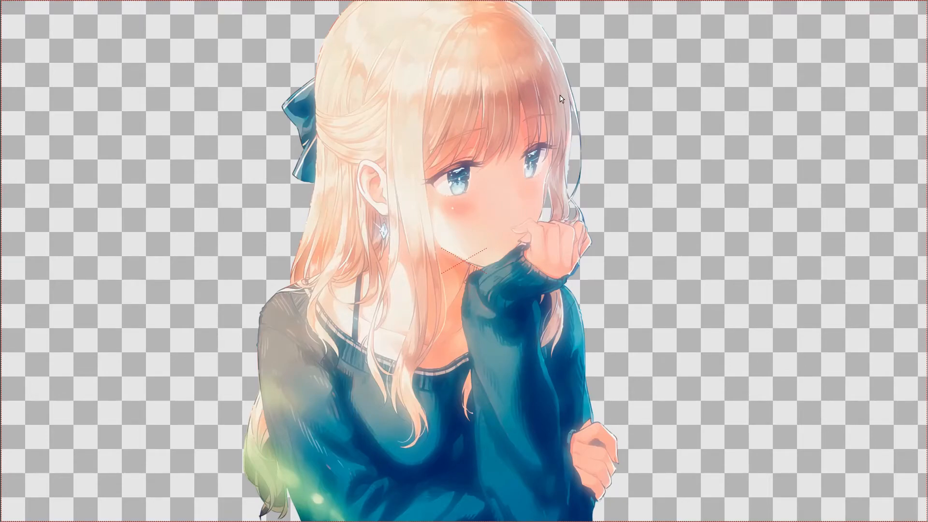
{"action": "right_click", "coordinate": [671, 114]}
{"action": "left_click", "coordinate": [687, 129]}
{"action": "right_click", "coordinate": [674, 109]}
{"action": "left_click", "coordinate": [691, 115]}
{"action": "right_click", "coordinate": [384, 171]}
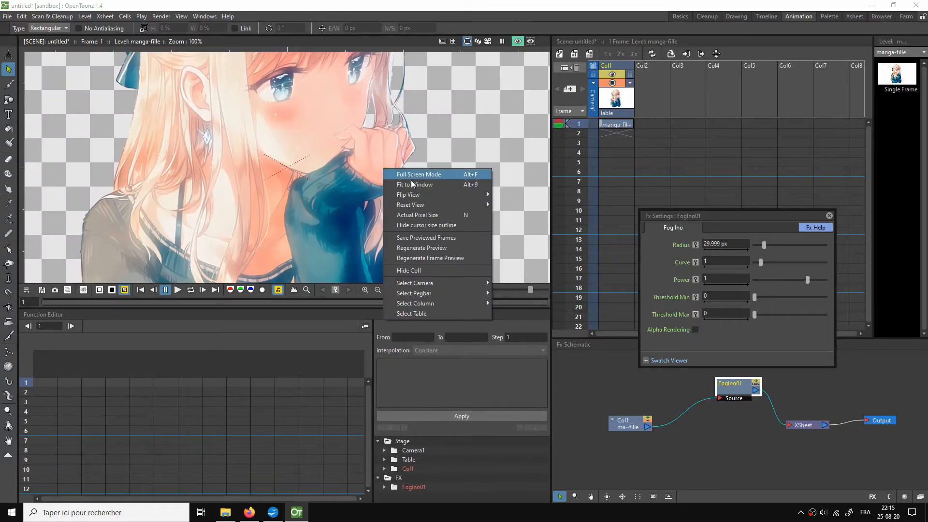
{"action": "left_click", "coordinate": [403, 174]}
{"action": "left_click_drag", "start_coordinate": [404, 171], "coordinate": [408, 162]}
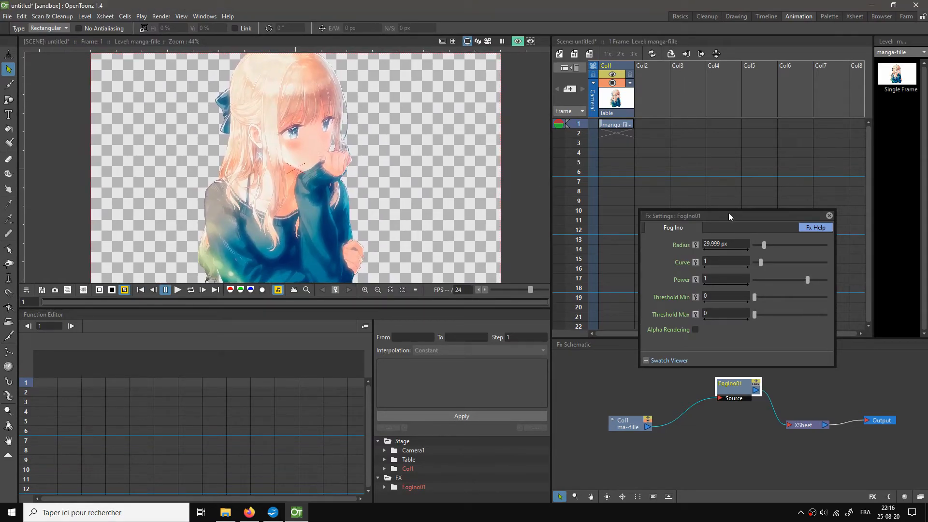
Set the Fog Ino Radius to 20 px
{"action": "left_click", "coordinate": [736, 242]}
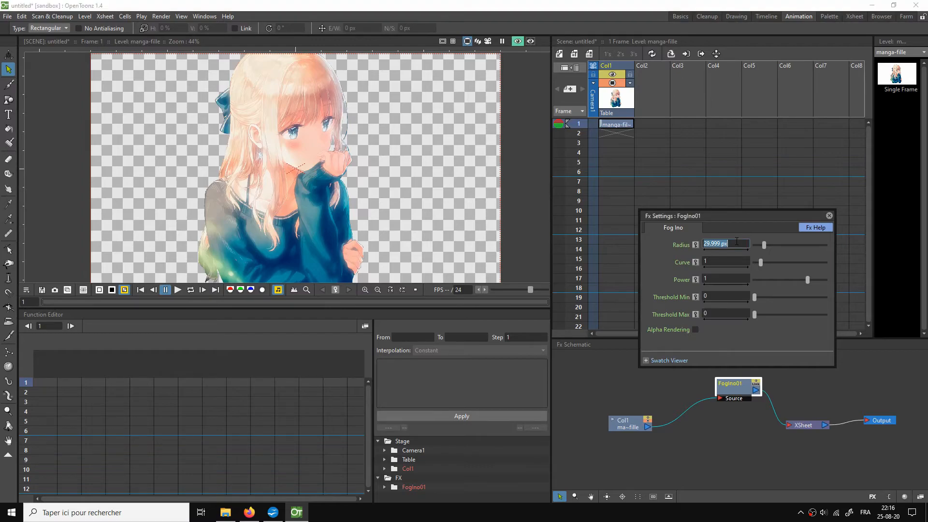
{"action": "type", "text": "10"}
{"action": "key", "text": "BackSpace"}
{"action": "key", "text": "BackSpace"}
{"action": "type", "text": "20"}
{"action": "key", "text": "Return"}
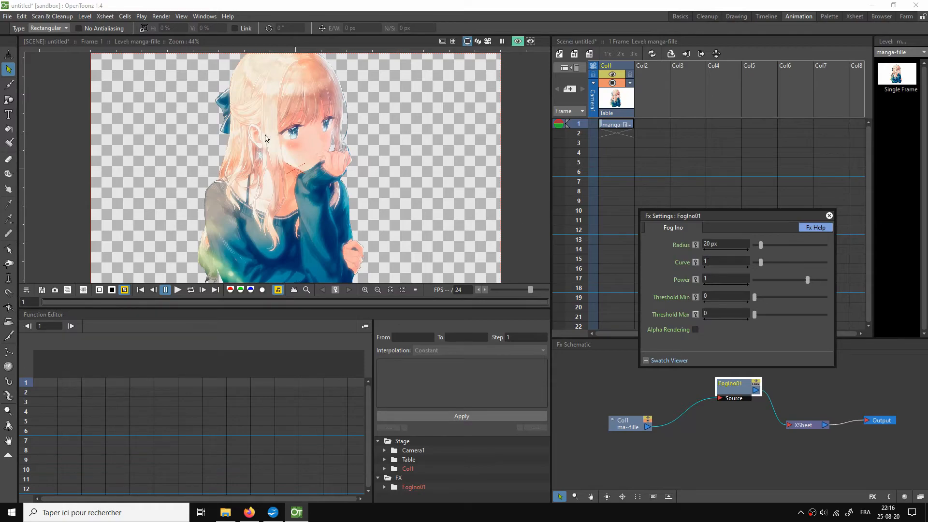
Try a Fog Ino Curve of 8, inspect the face up close, and return the Curve to 1
{"action": "double_click", "coordinate": [710, 261]}
{"action": "type", "text": "8"}
{"action": "key", "text": "Return"}
{"action": "scroll", "coordinate": [405, 175], "scroll_direction": "up", "scroll_amount": 5}
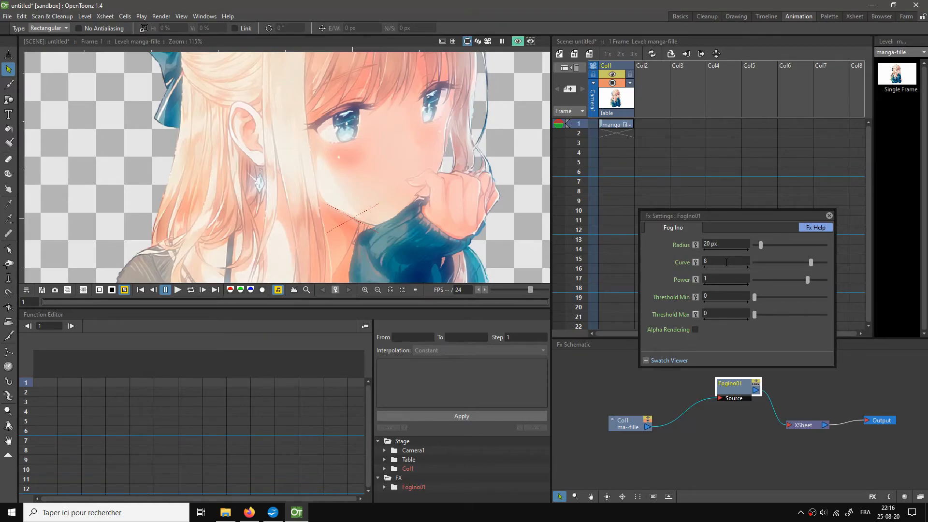
{"action": "left_click", "coordinate": [726, 262]}
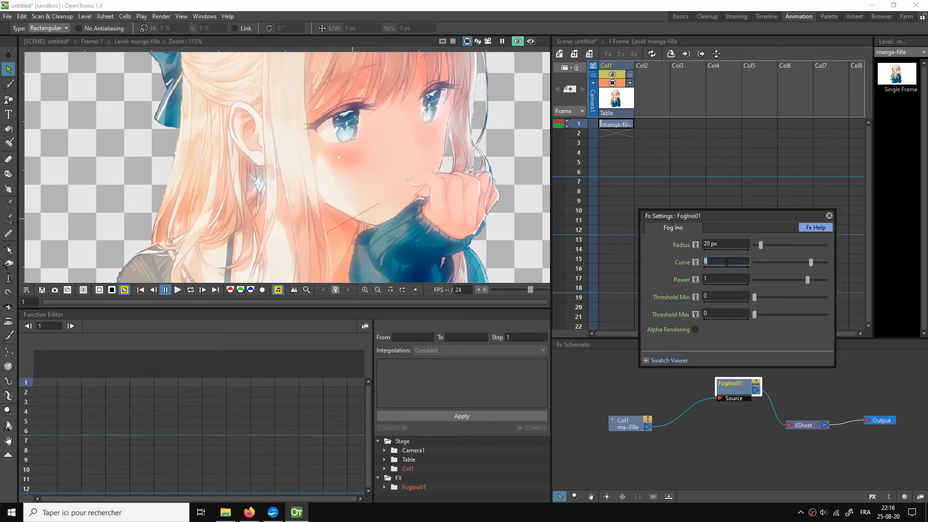
{"action": "type", "text": "1"}
{"action": "key", "text": "Return"}
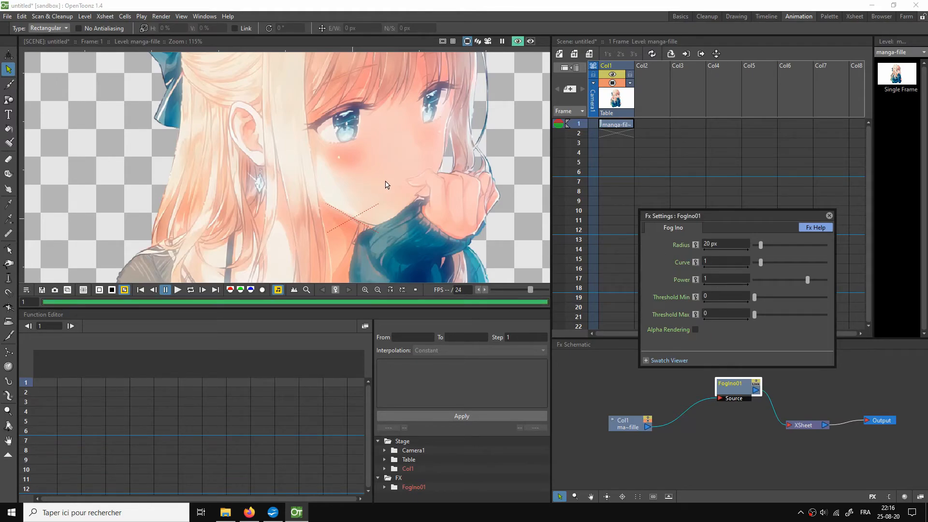
{"action": "scroll", "coordinate": [389, 186], "scroll_direction": "down", "scroll_amount": 3}
{"action": "scroll", "coordinate": [408, 174], "scroll_direction": "down", "scroll_amount": 2}
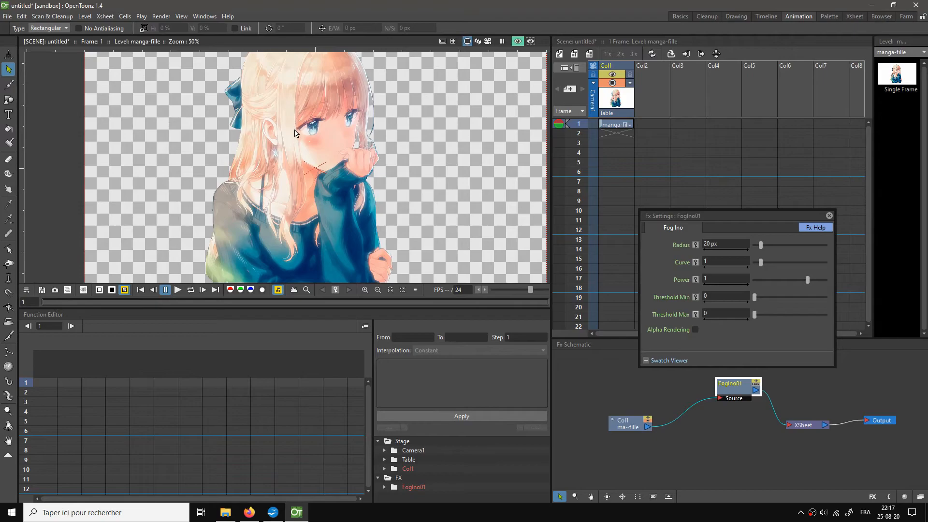
Set the Fog Ino Power to -1 and inspect the darkened character up close
{"action": "left_click", "coordinate": [707, 279]}
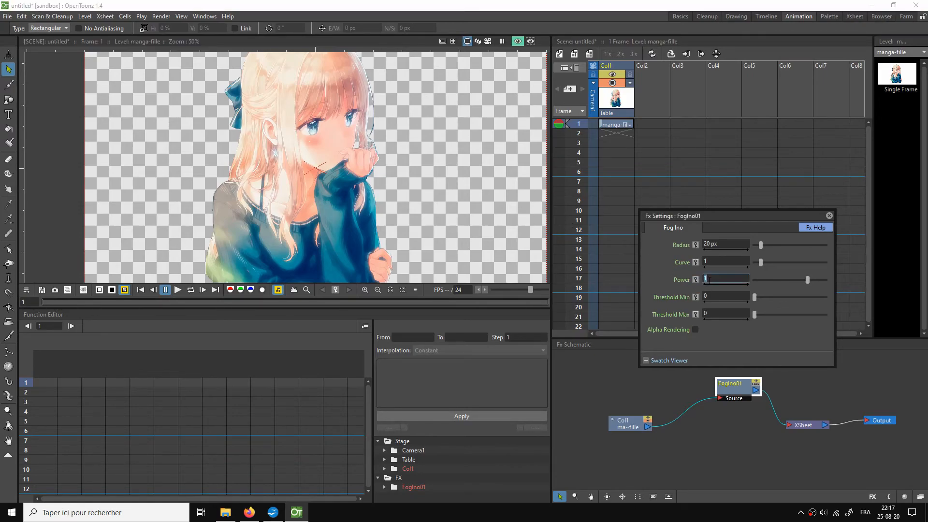
{"action": "type", "text": "-1"}
{"action": "key", "text": "Return"}
{"action": "scroll", "coordinate": [178, 220], "scroll_direction": "up", "scroll_amount": 4}
{"action": "left_click_drag", "start_coordinate": [365, 246], "coordinate": [271, 198]}
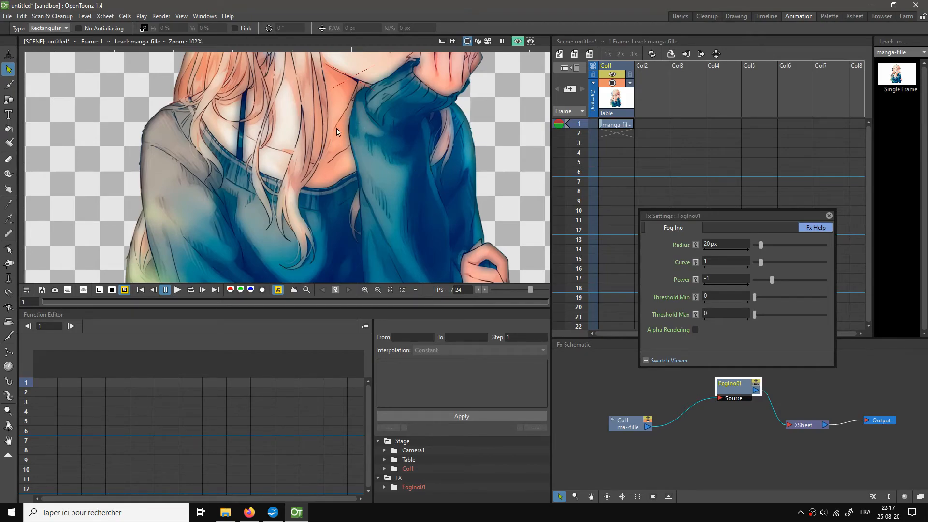
Set the Fog Ino Power to -2
{"action": "scroll", "coordinate": [341, 113], "scroll_direction": "down", "scroll_amount": 5}
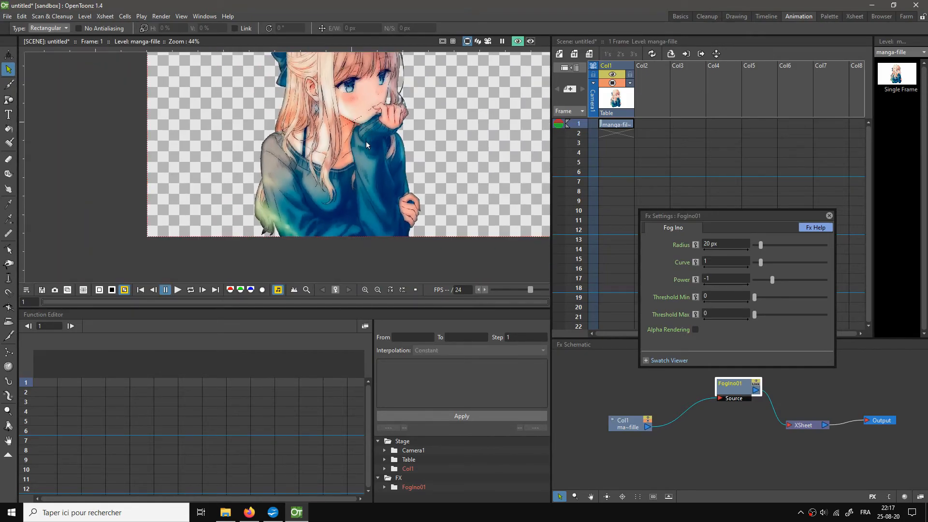
{"action": "scroll", "coordinate": [330, 216], "scroll_direction": "up", "scroll_amount": 3}
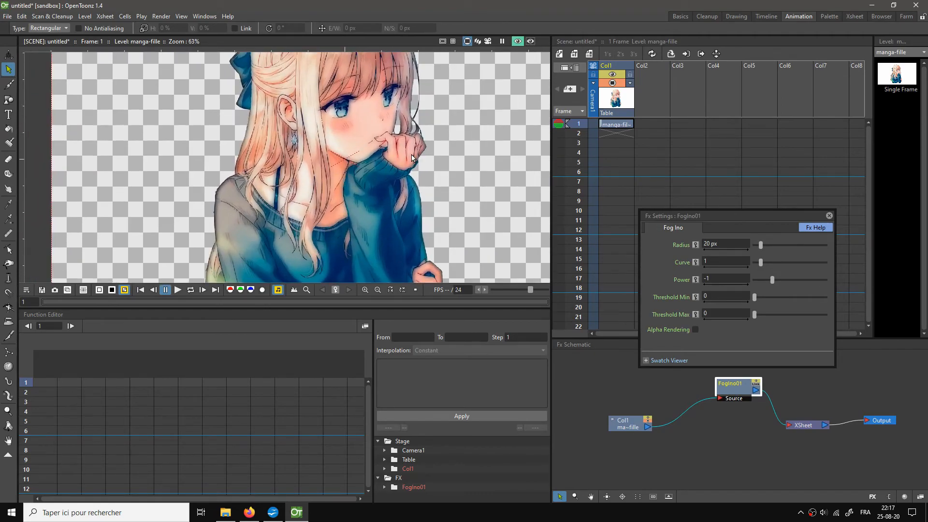
{"action": "left_click", "coordinate": [711, 279]}
{"action": "type", "text": "-"}
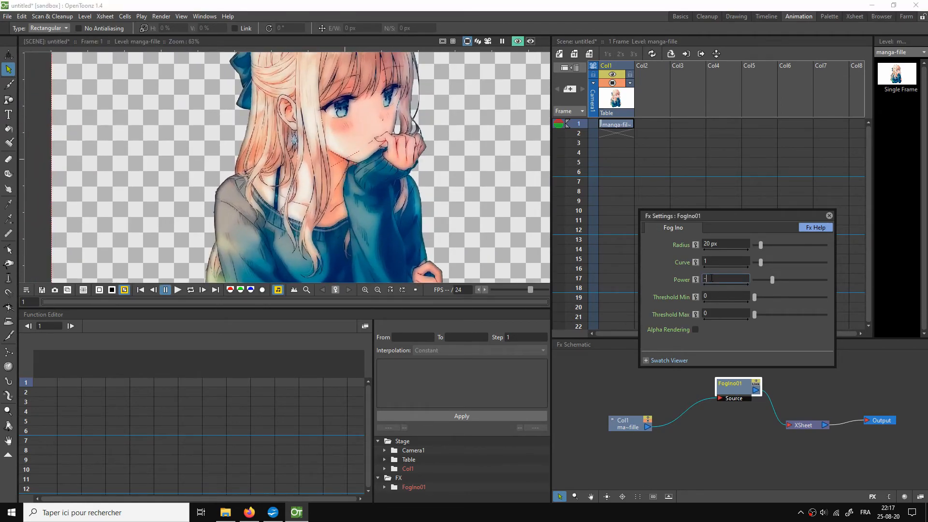
{"action": "type", "text": "2"}
{"action": "key", "text": "Return"}
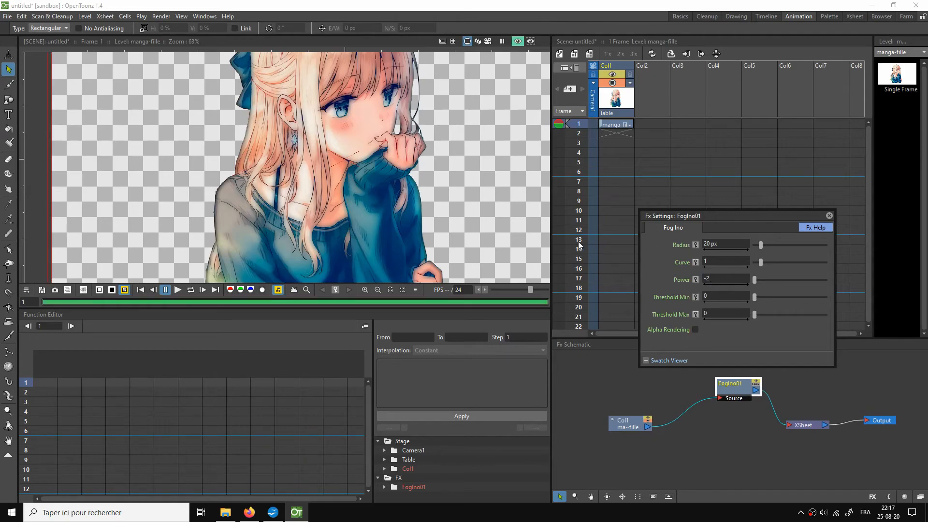
Examine the darkening around the character's eyes, hair and outline up close and from further away
{"action": "scroll", "coordinate": [430, 198], "scroll_direction": "down", "scroll_amount": 1}
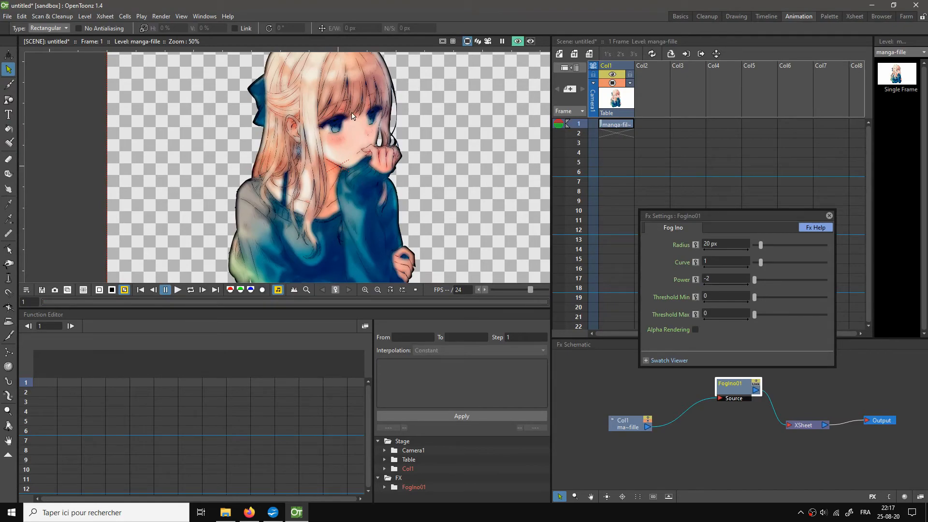
{"action": "scroll", "coordinate": [340, 152], "scroll_direction": "up", "scroll_amount": 7}
{"action": "scroll", "coordinate": [332, 145], "scroll_direction": "down", "scroll_amount": 2}
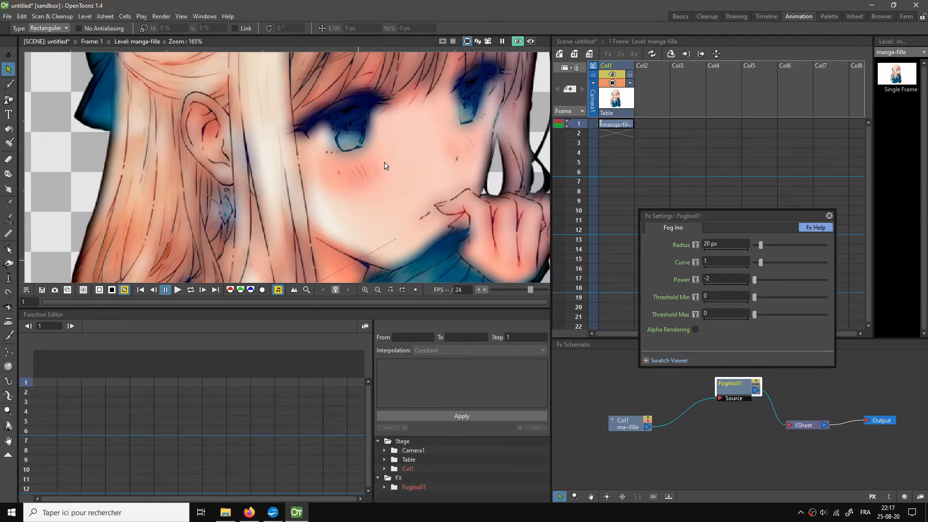
{"action": "scroll", "coordinate": [387, 159], "scroll_direction": "down", "scroll_amount": 3}
{"action": "scroll", "coordinate": [366, 181], "scroll_direction": "up", "scroll_amount": 1}
{"action": "scroll", "coordinate": [432, 240], "scroll_direction": "up", "scroll_amount": 1}
{"action": "scroll", "coordinate": [436, 240], "scroll_direction": "up", "scroll_amount": 1}
{"action": "scroll", "coordinate": [436, 240], "scroll_direction": "down", "scroll_amount": 2}
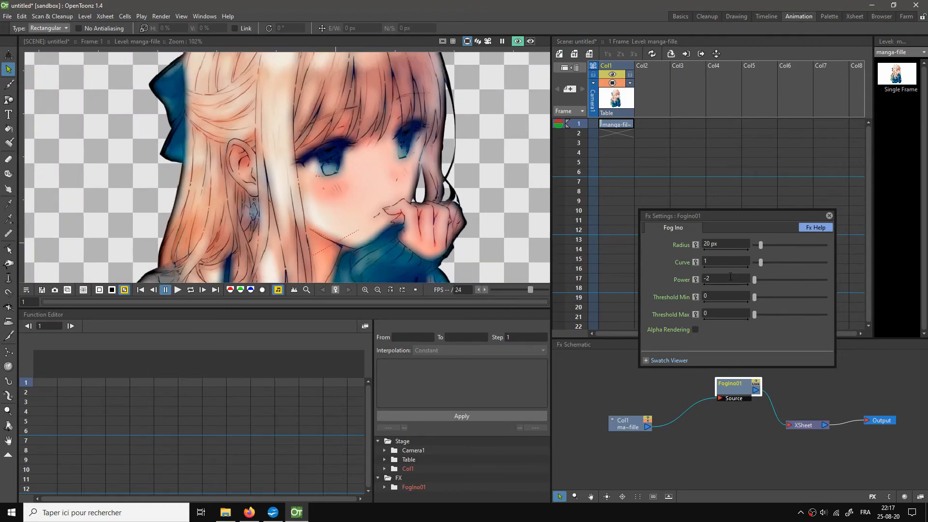
Set the Fog Ino Power to 1 and inspect the brightened face
{"action": "left_click", "coordinate": [729, 278]}
{"action": "type", "text": "1"}
{"action": "key", "text": "Return"}
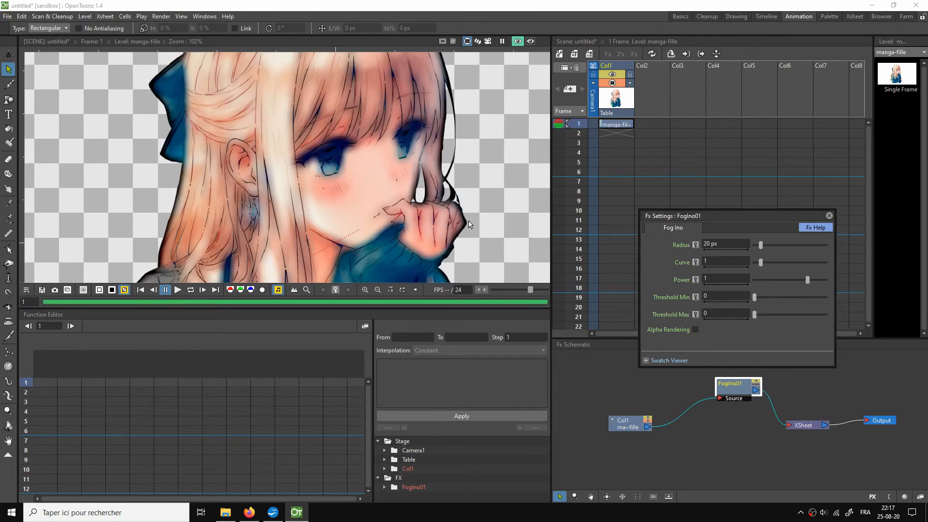
{"action": "scroll", "coordinate": [404, 167], "scroll_direction": "down", "scroll_amount": 2}
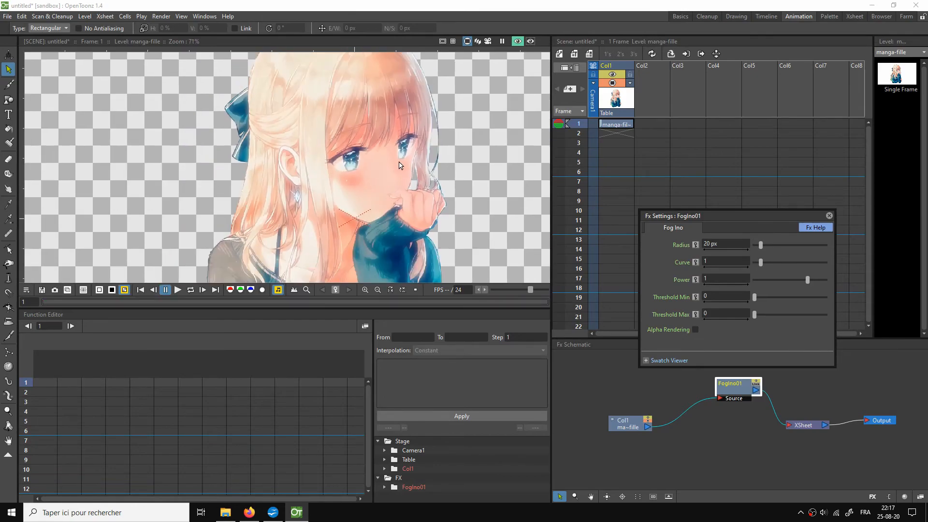
{"action": "left_click_drag", "start_coordinate": [405, 160], "coordinate": [362, 162]}
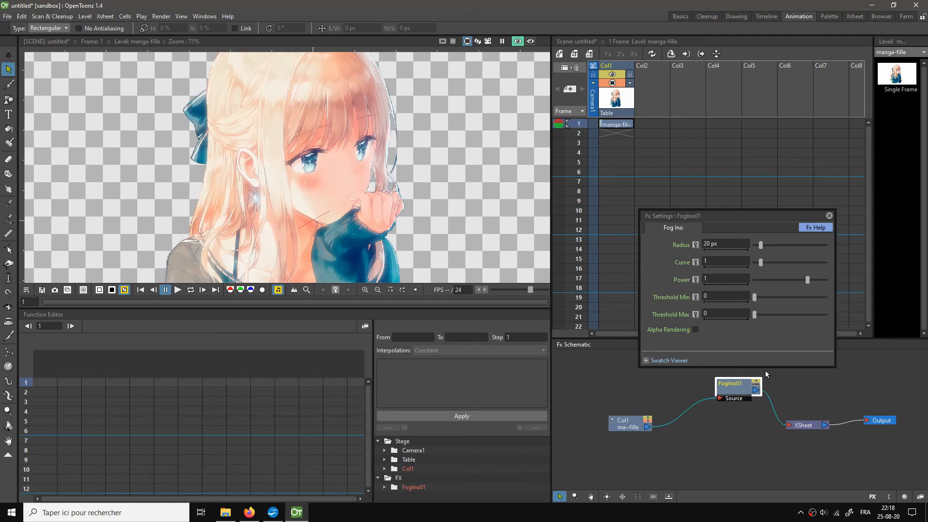
Enable Alpha Rendering for Fog Ino and inspect the character's outline, switching the viewer to a white background
{"action": "left_click", "coordinate": [695, 330]}
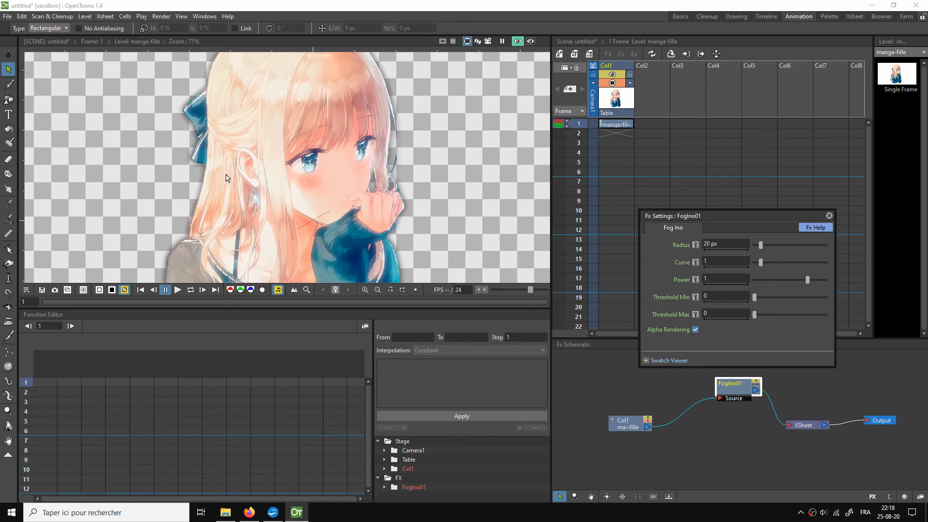
{"action": "left_click_drag", "start_coordinate": [421, 175], "coordinate": [409, 190]}
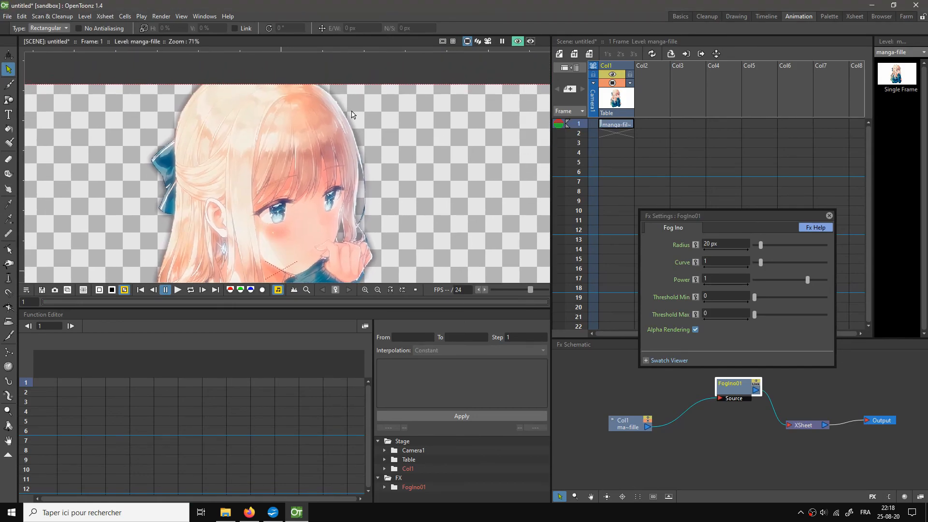
{"action": "left_click_drag", "start_coordinate": [387, 218], "coordinate": [407, 161]}
{"action": "left_click_drag", "start_coordinate": [385, 251], "coordinate": [376, 184]}
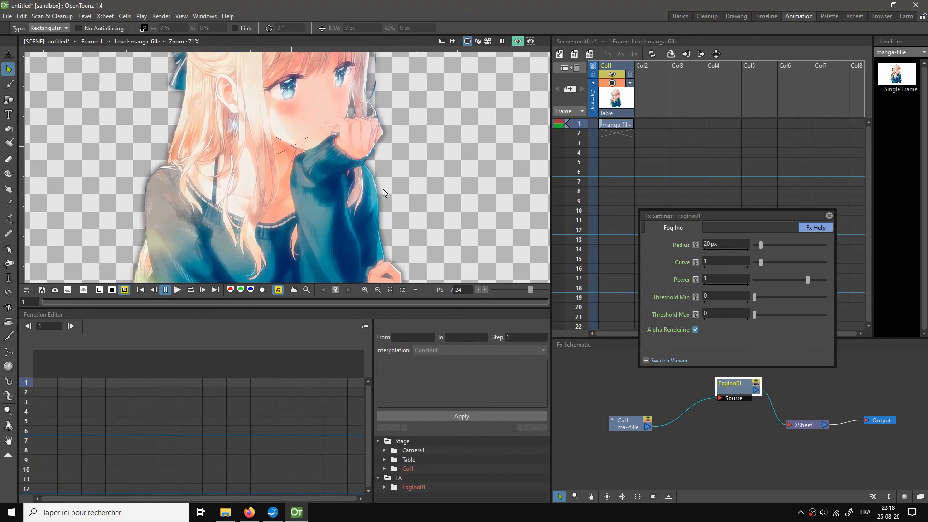
{"action": "left_click", "coordinate": [102, 289]}
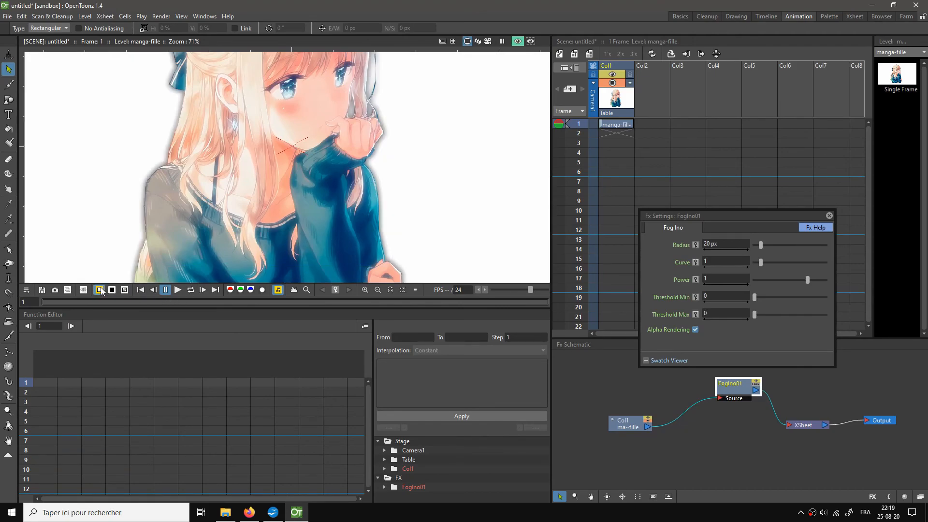
Set the Fog Ino Radius to 40 px and inspect the halo around the character's head
{"action": "left_click", "coordinate": [724, 243]}
{"action": "type", "text": "40"}
{"action": "key", "text": "Return"}
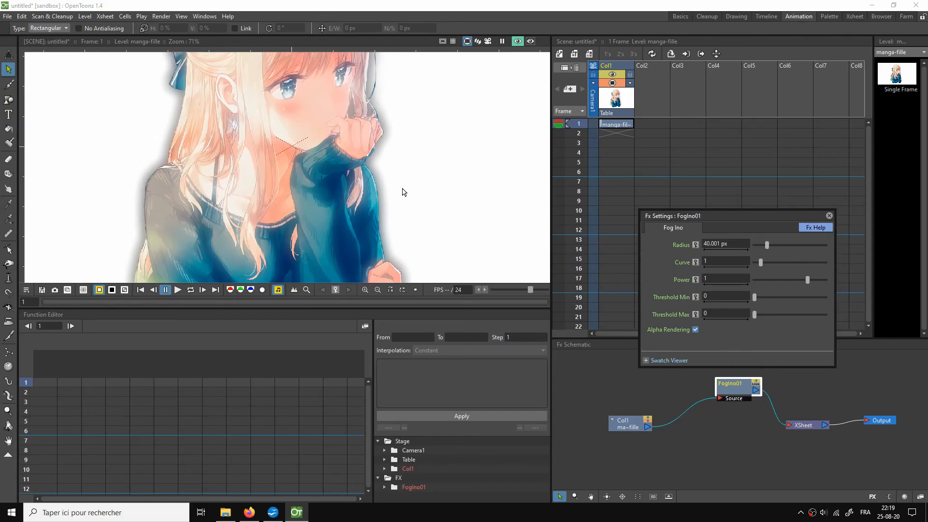
{"action": "left_click_drag", "start_coordinate": [429, 131], "coordinate": [430, 189]}
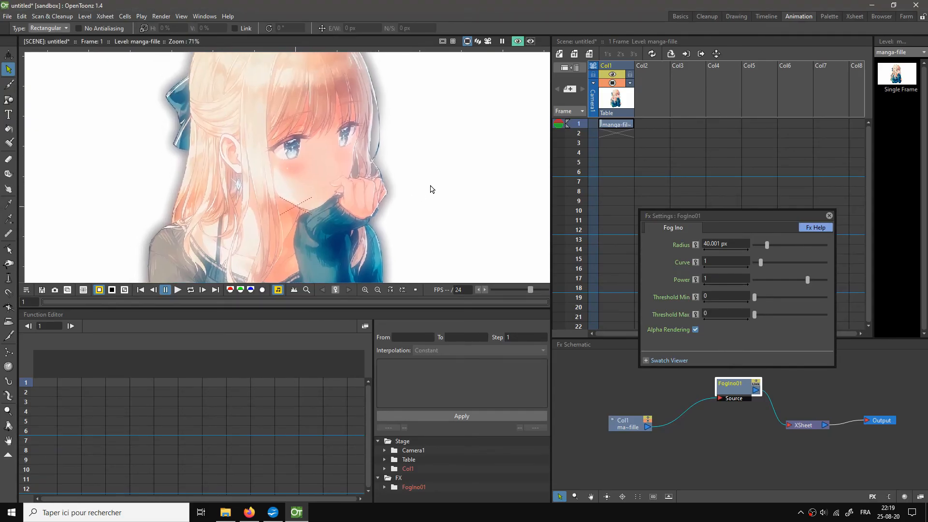
Show the viewer in full-screen mode and fit the character image to the window
{"action": "right_click", "coordinate": [442, 154]}
{"action": "left_click", "coordinate": [464, 156]}
{"action": "right_click", "coordinate": [575, 235]}
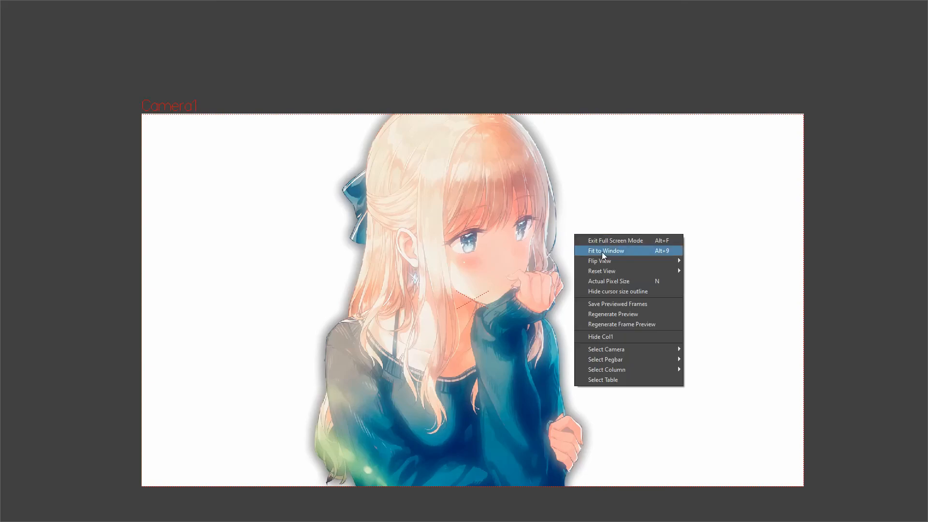
{"action": "left_click", "coordinate": [604, 252]}
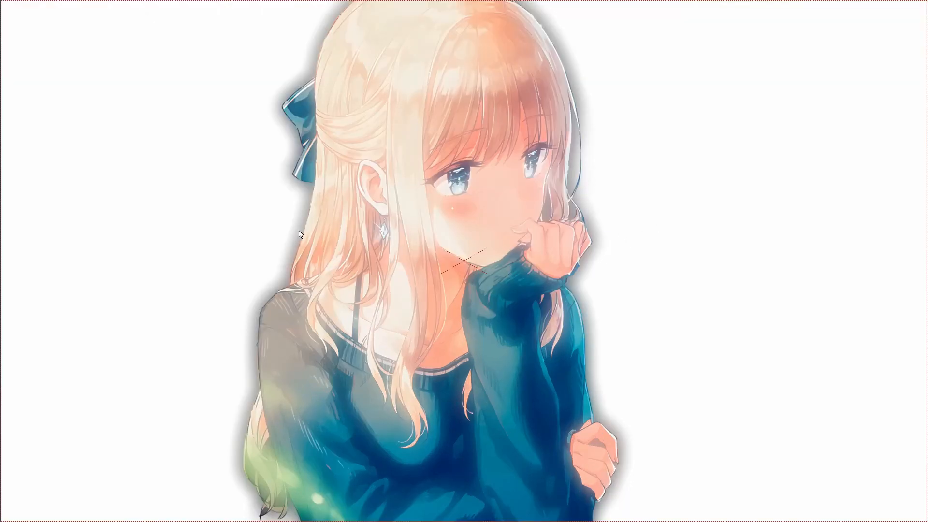